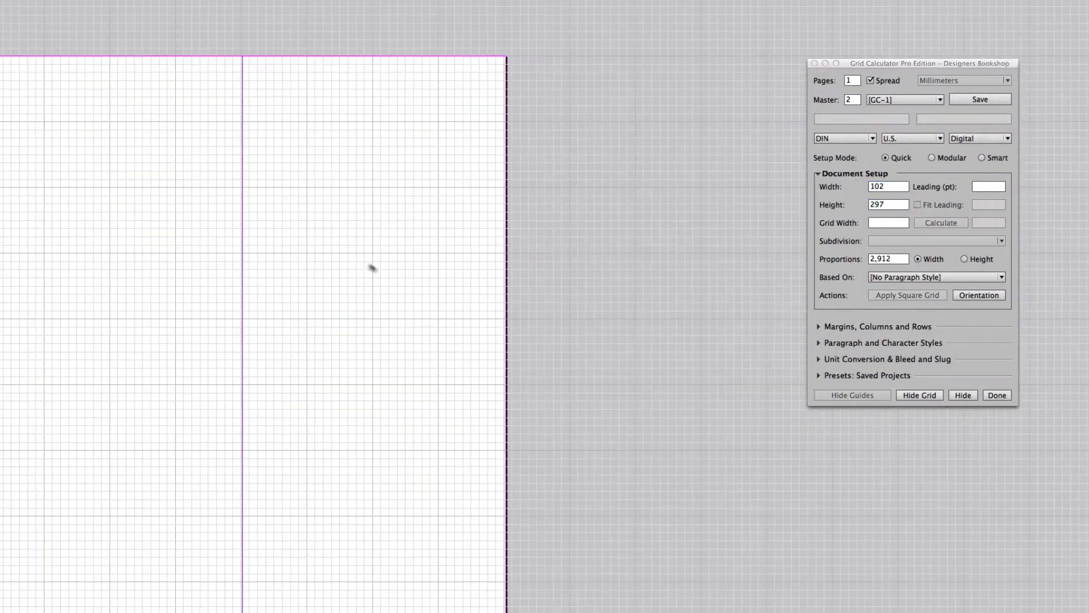
# - Change the page height in Grid Calculator from 297 to 210 mm
pyautogui.keyDown('alt'); pyautogui.click(361, 259); pyautogui.keyUp('alt')
pyautogui.click(456, 241)
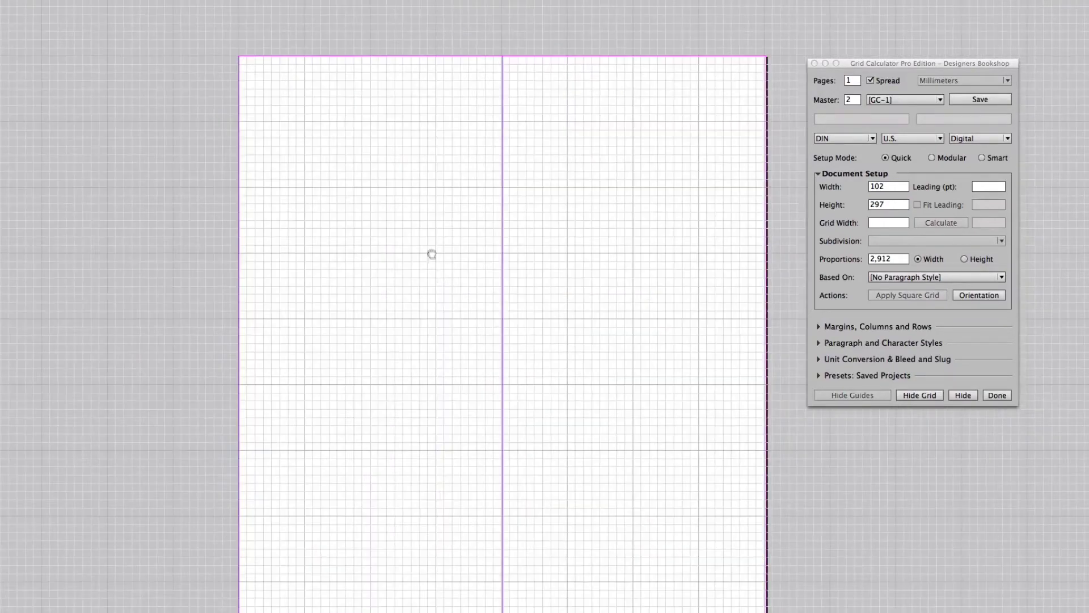
pyautogui.scroll(-3, 431, 250)
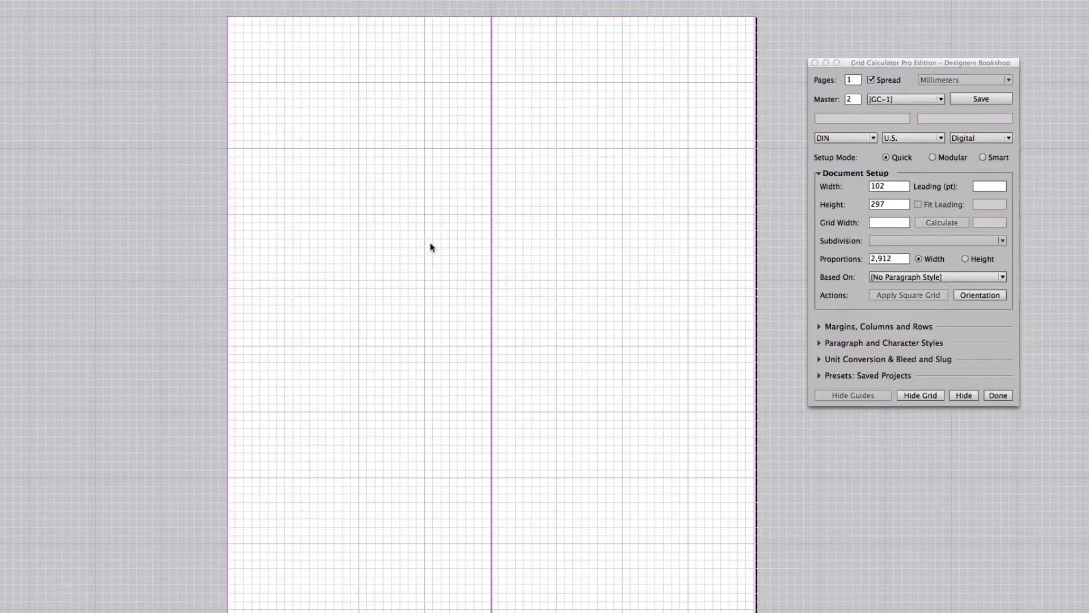
pyautogui.doubleClick(890, 208)
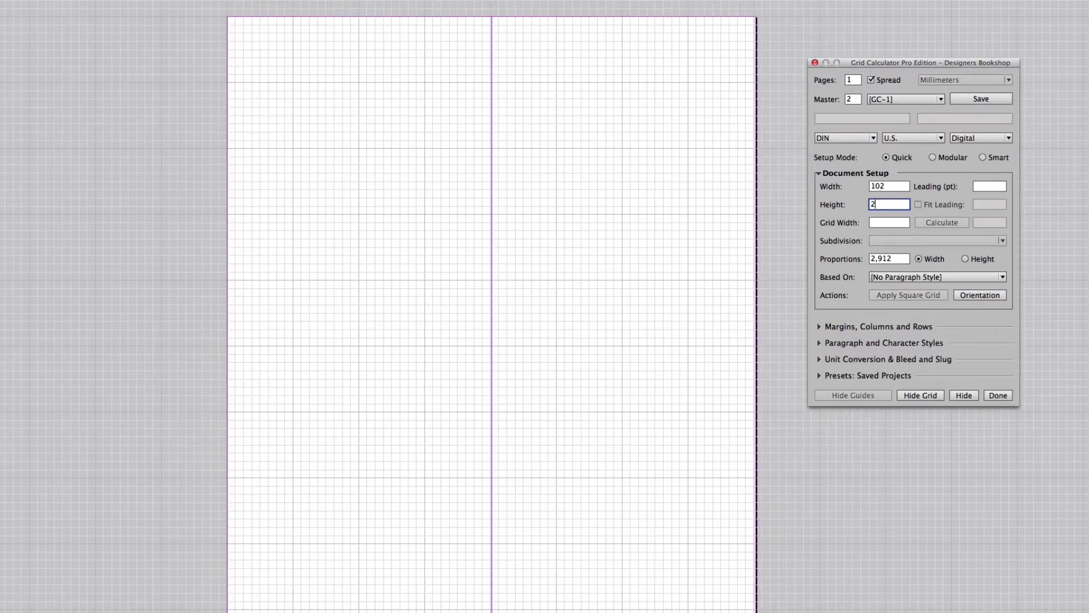
pyautogui.write('210')
pyautogui.press('Return')
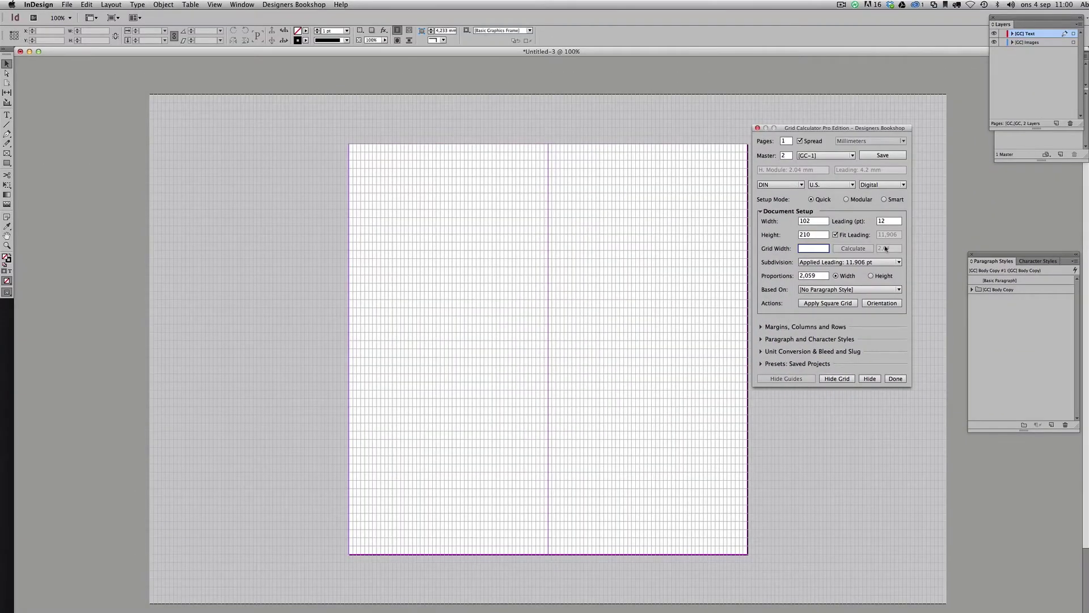
# - Turn off Fit Leading so the grid leading stays exactly 12 pt
pyautogui.click(655, 374)
pyautogui.press('super+equal')
pyautogui.moveTo(716, 494); pyautogui.dragTo(832, 556)
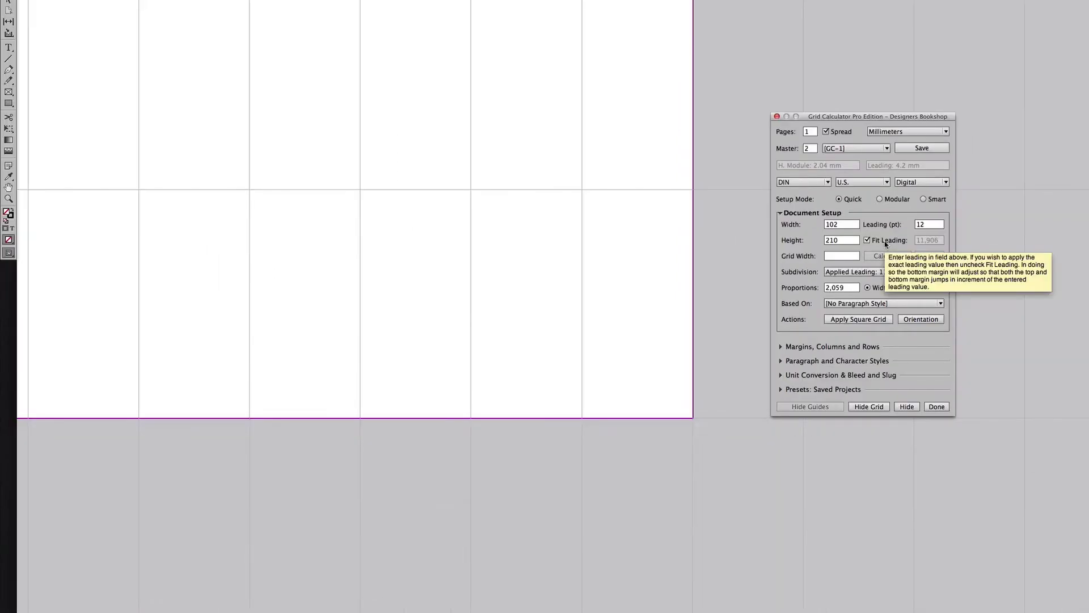
pyautogui.click(885, 242)
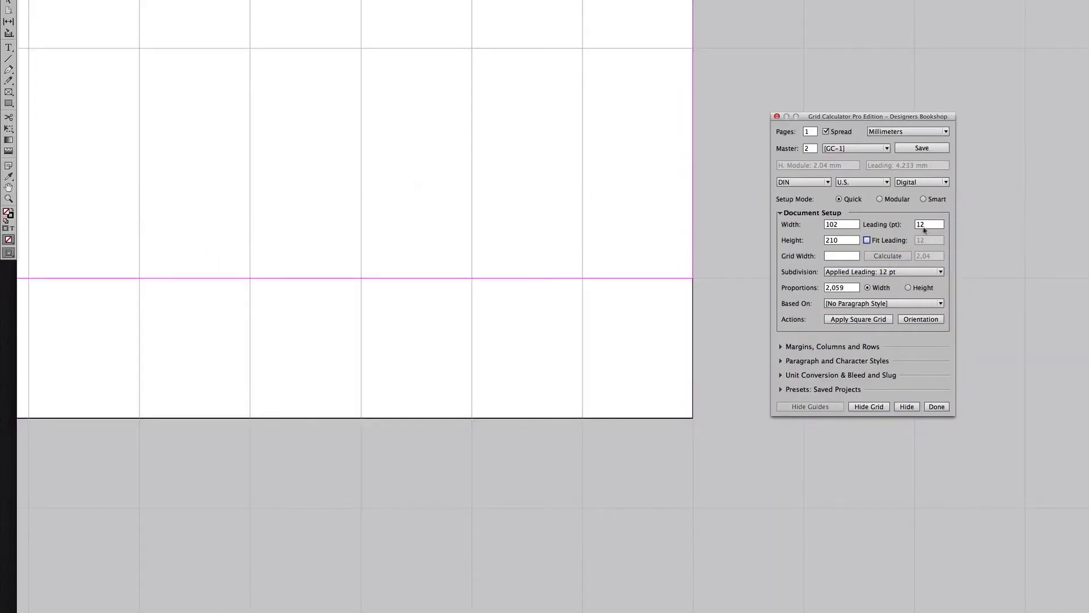
# - Zoom back out to view the whole spread
pyautogui.keyDown('alt'); pyautogui.click(584, 346); pyautogui.keyUp('alt')
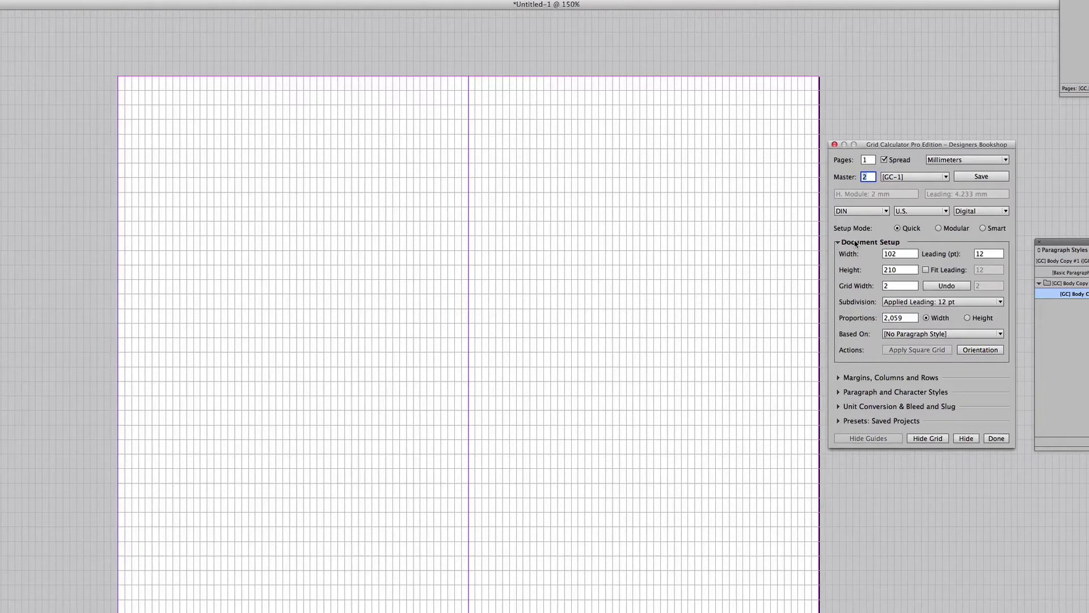
# - Change the master from 2 to 3 pages and confirm the change
pyautogui.write('3')
pyautogui.press('Return')
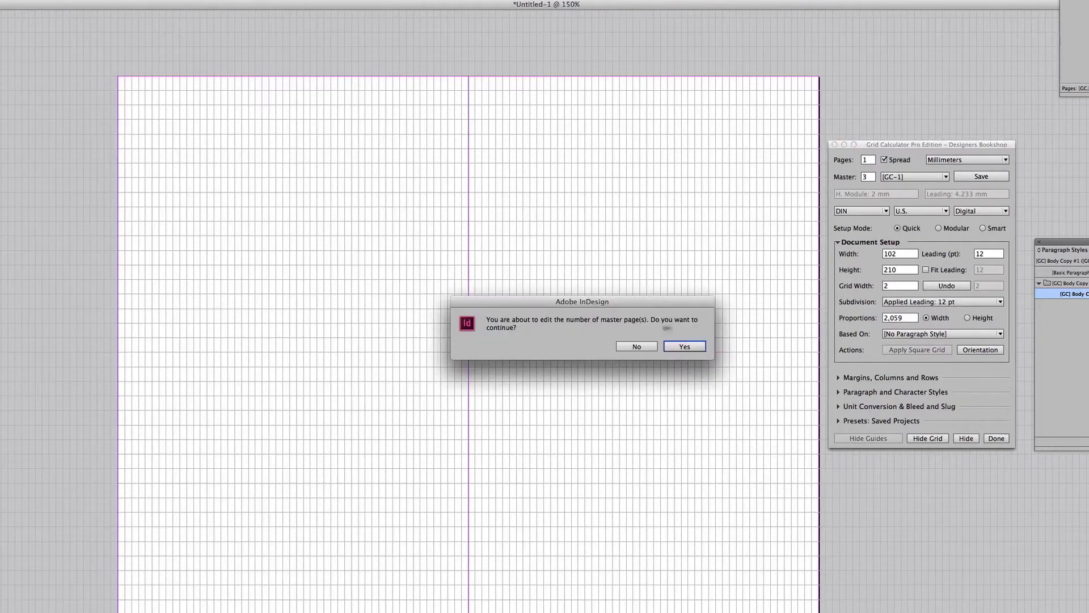
pyautogui.click(700, 348)
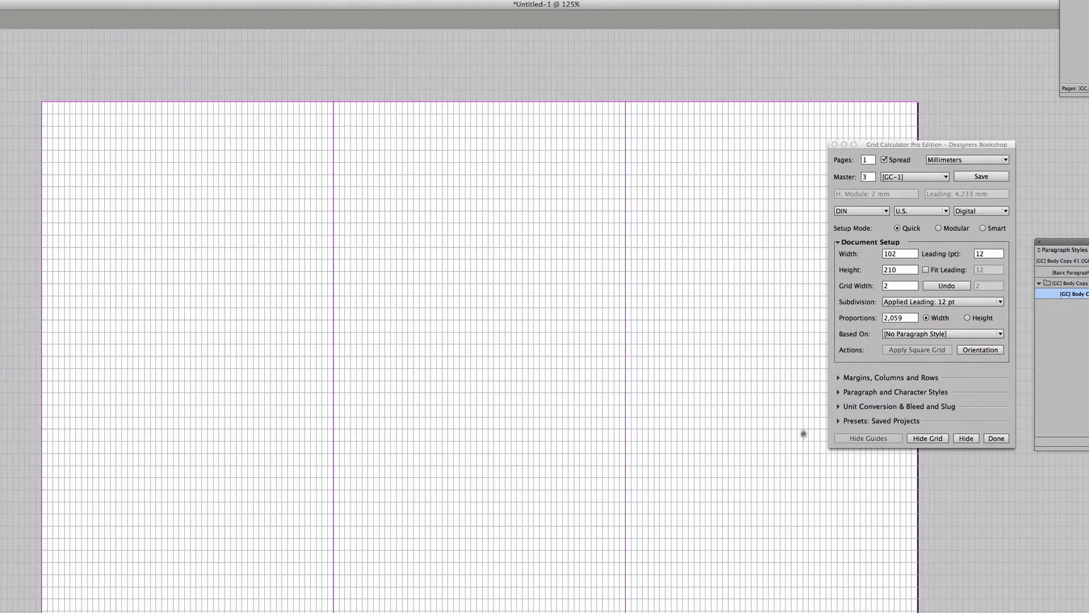
pyautogui.click(867, 393)
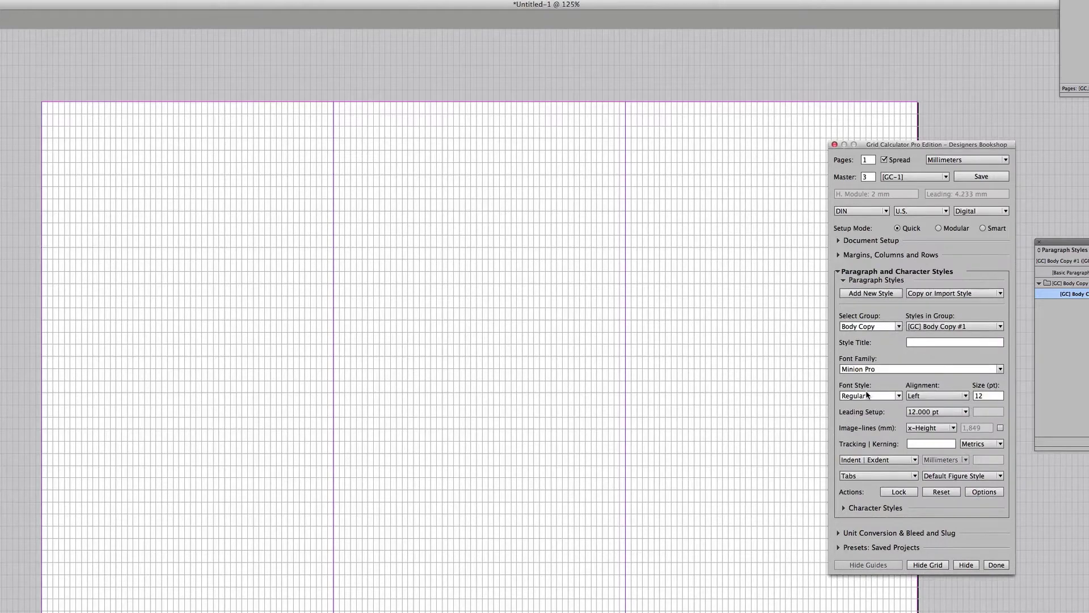
# - Set the inside and outside margins to 6 modules each
pyautogui.click(862, 255)
pyautogui.write('6')
pyautogui.press('Tab')
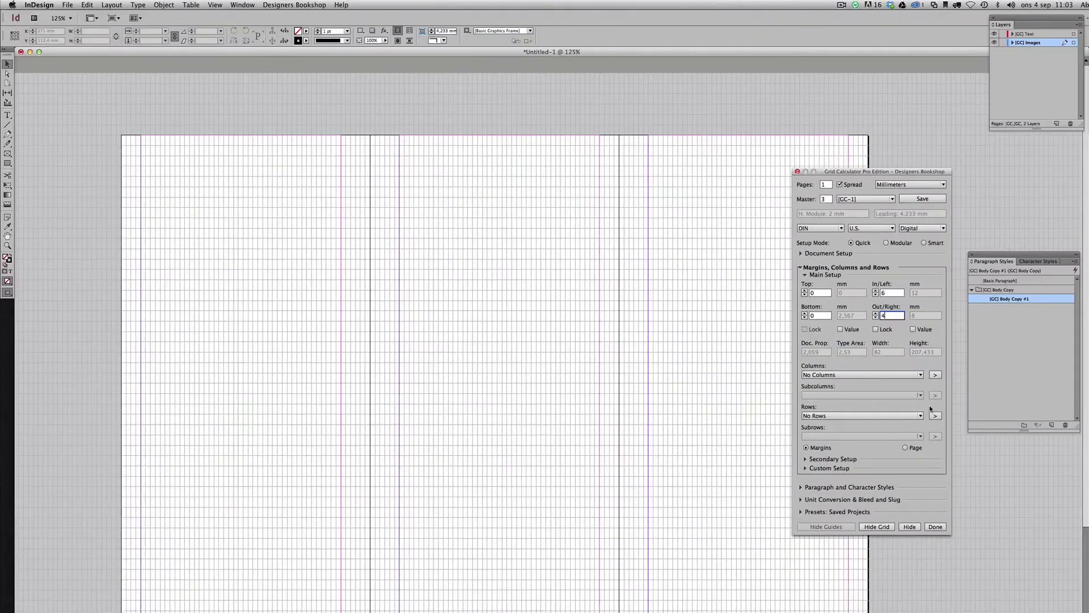
pyautogui.write('6')
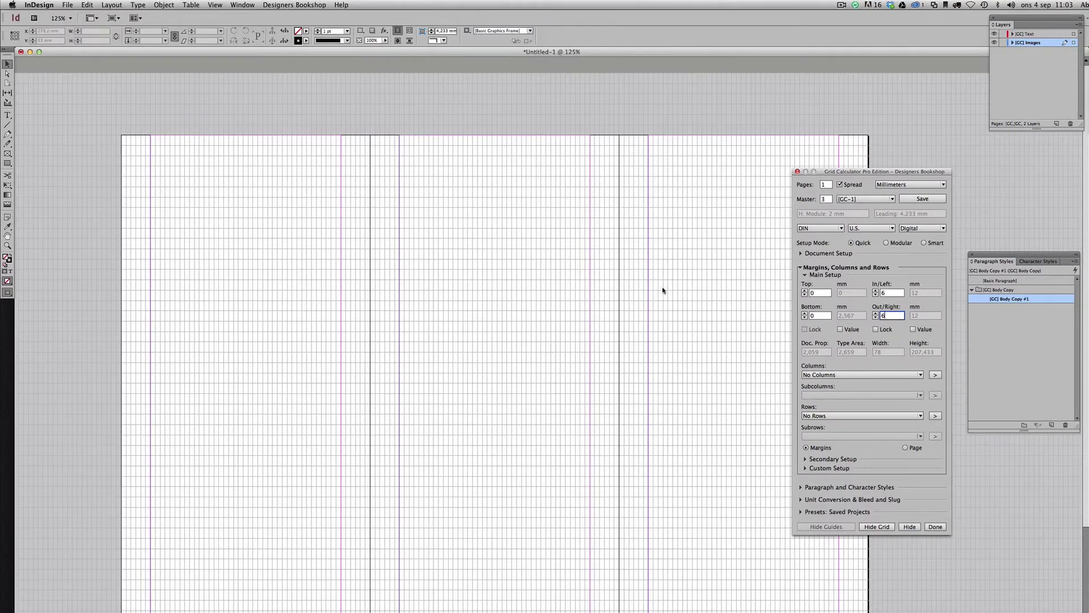
pyautogui.scroll(-5, 665, 291)
pyautogui.scroll(5, 665, 290)
# - Set the top and bottom margins to 3 grid lines each
pyautogui.click(805, 291)
pyautogui.click(804, 291)
pyautogui.click(805, 291)
pyautogui.click(804, 313)
pyautogui.click(805, 313)
pyautogui.click(804, 313)
pyautogui.click(805, 314)
pyautogui.scroll(-5, 660, 333)
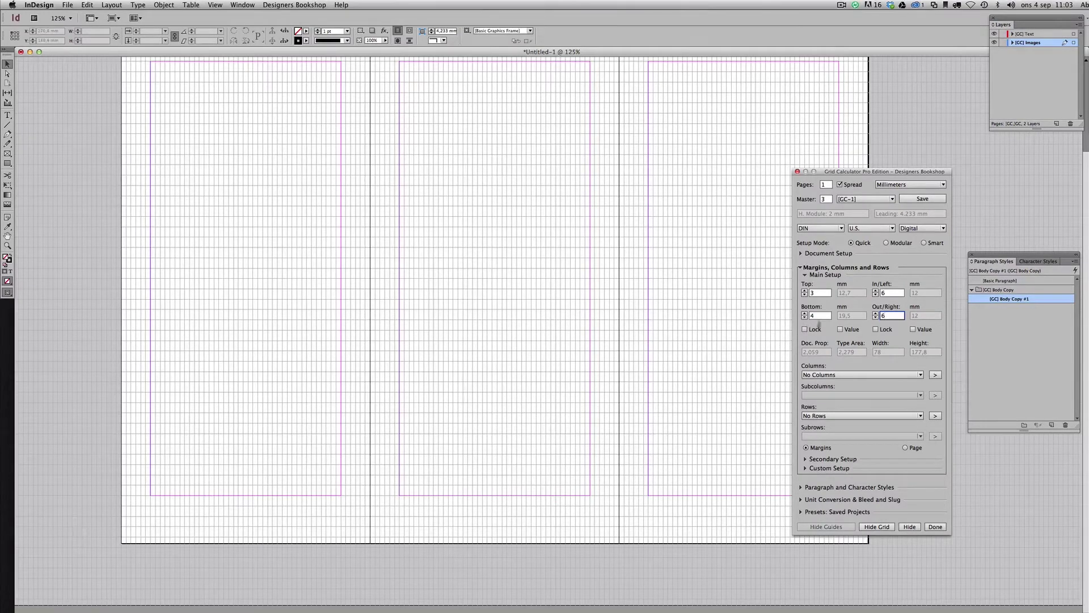
pyautogui.scroll(4, 530, 295)
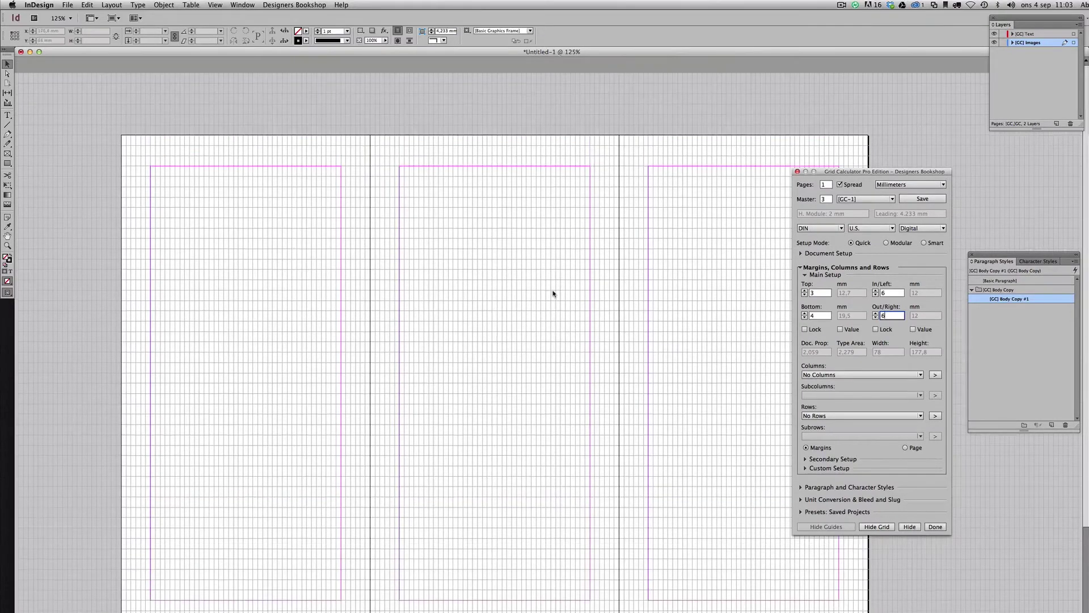
pyautogui.click(552, 294)
pyautogui.press('super+1')
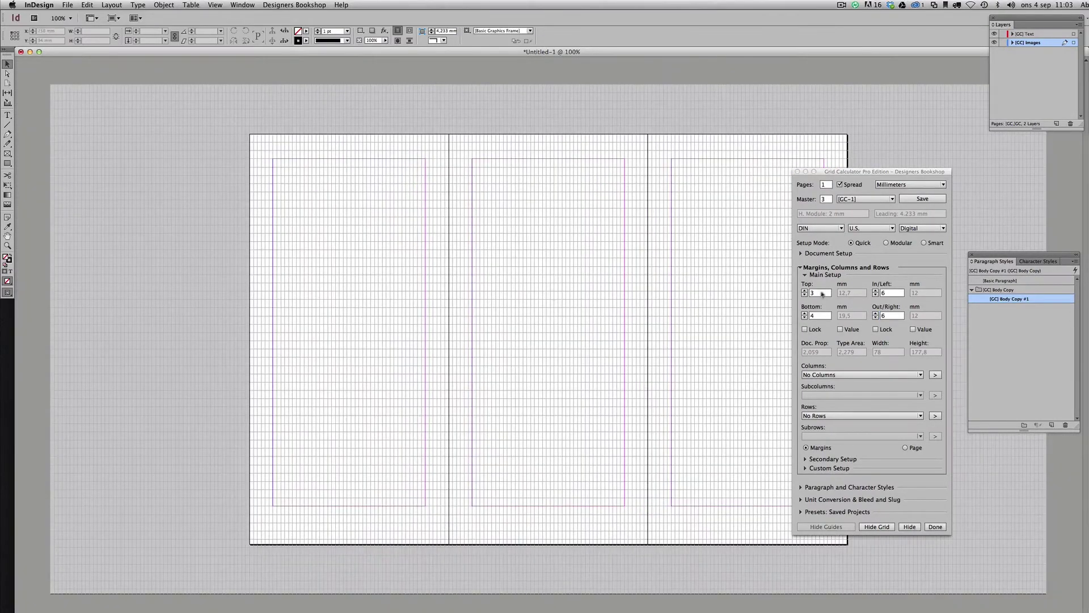
pyautogui.click(804, 317)
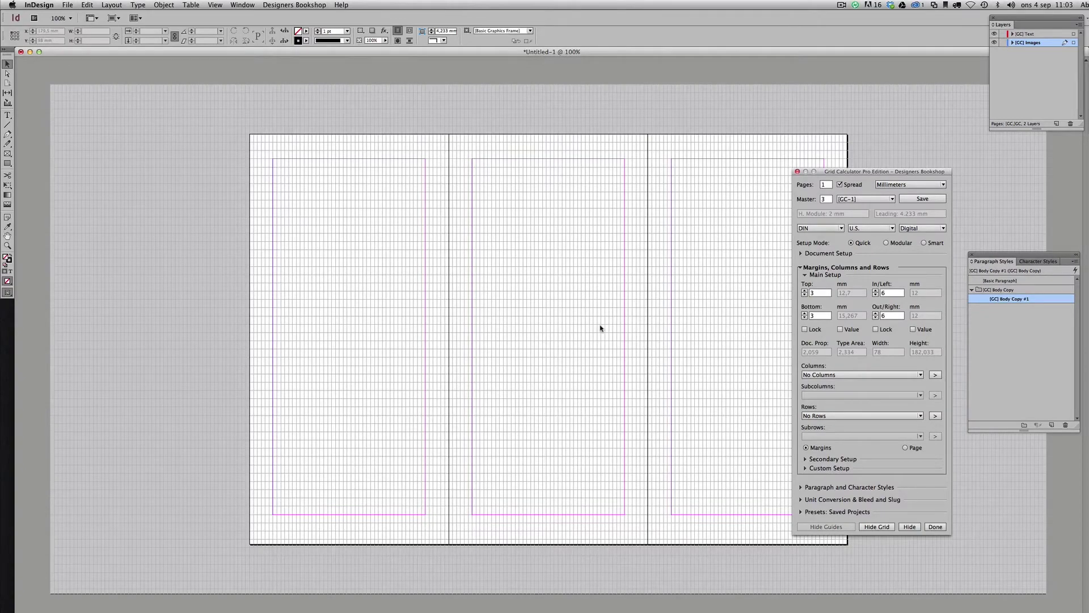
pyautogui.press('super+equal')
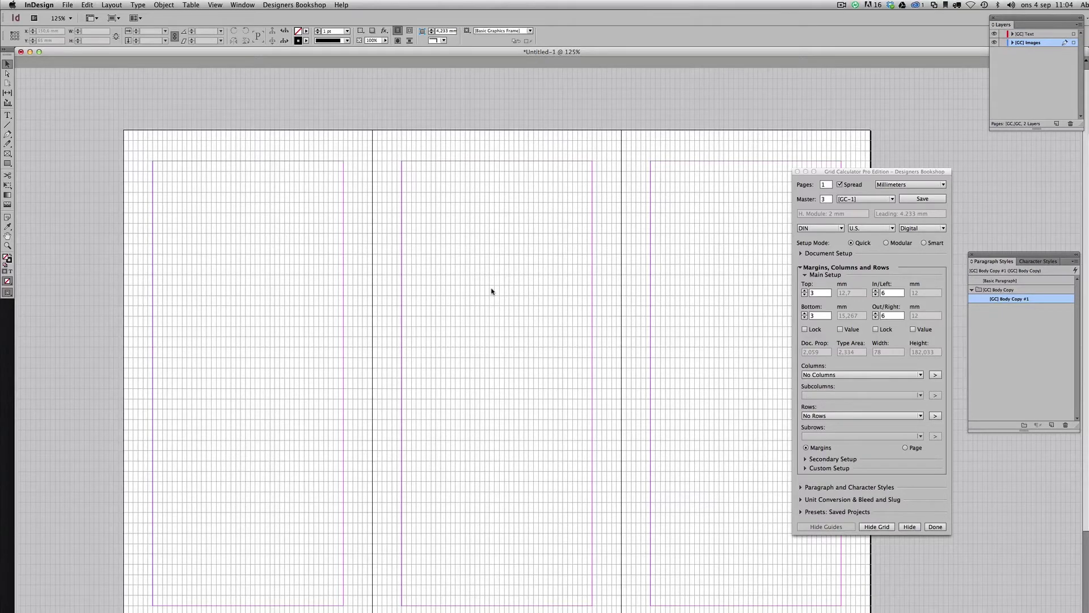
# - Set the paragraph style font to 10 pt Adobe Garamond Pro
pyautogui.click(829, 487)
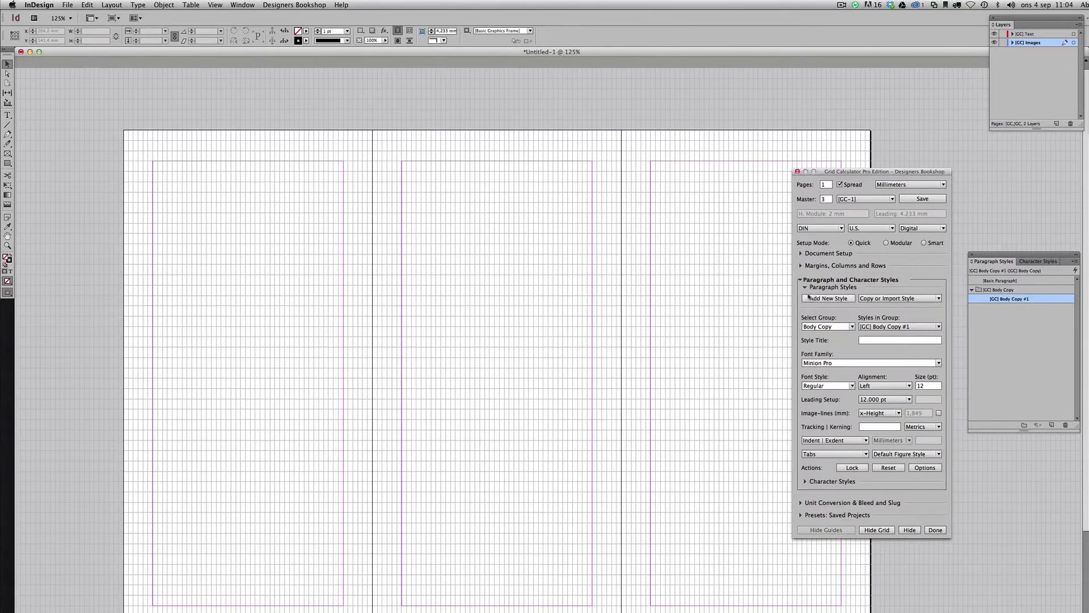
pyautogui.click(842, 364)
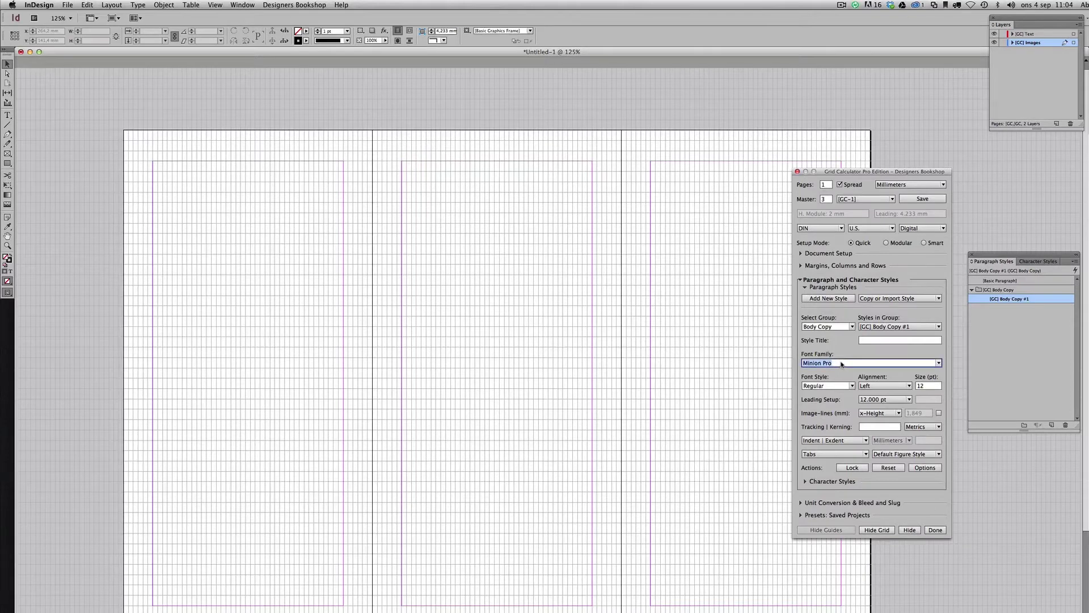
pyautogui.write('Adobe Garamond Pro')
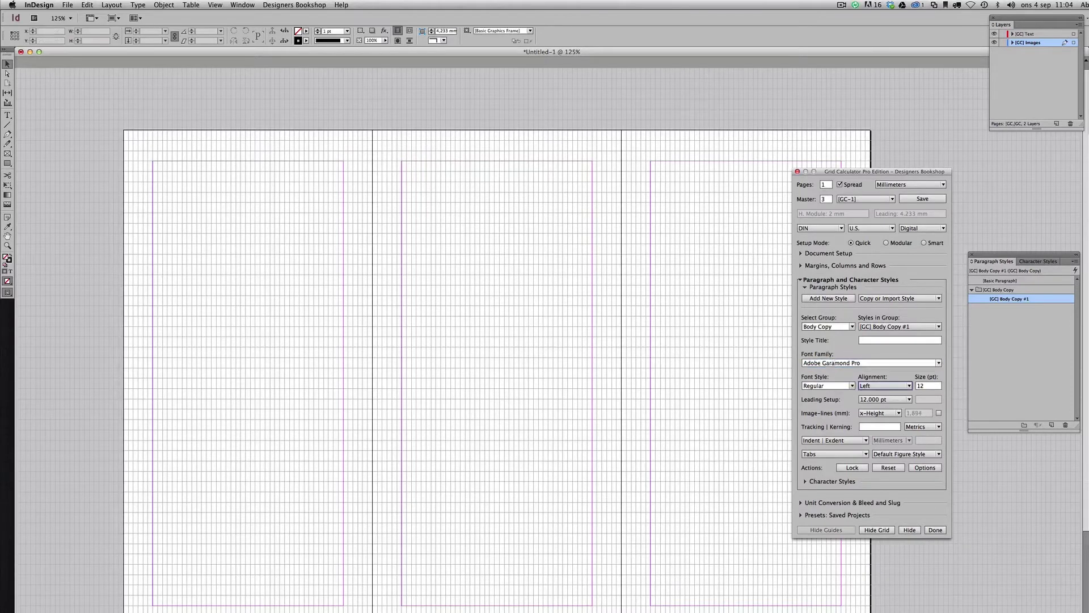
pyautogui.press('Tab')
pyautogui.write('10')
pyautogui.press('Tab')
# - Draw a text frame within the middle panel's margins and fill it with placeholder text
pyautogui.click(637, 296)
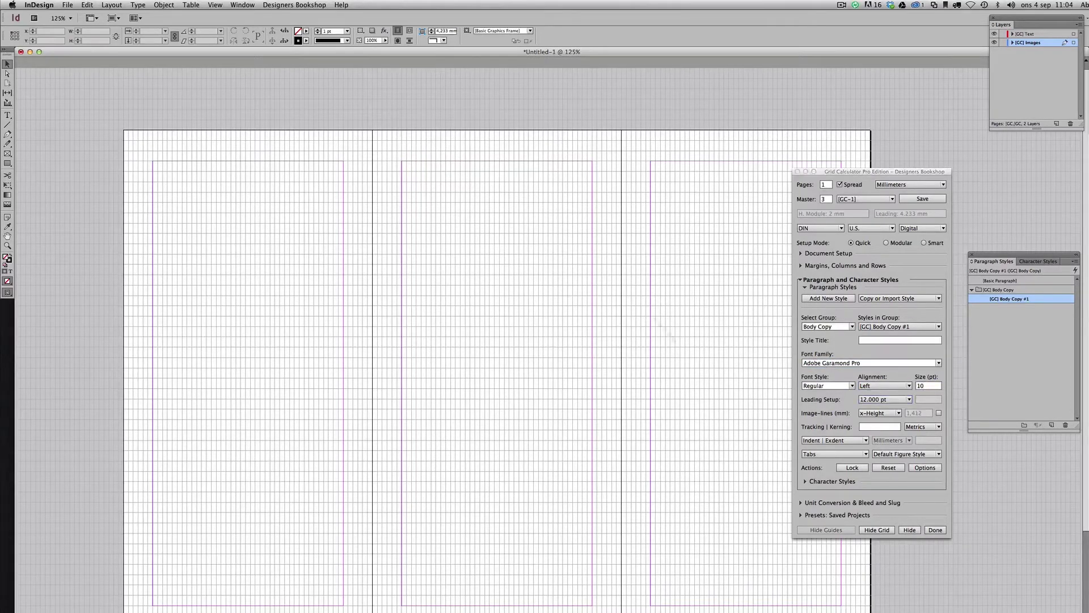
pyautogui.press('t')
pyautogui.moveTo(401, 161); pyautogui.dragTo(580, 457)
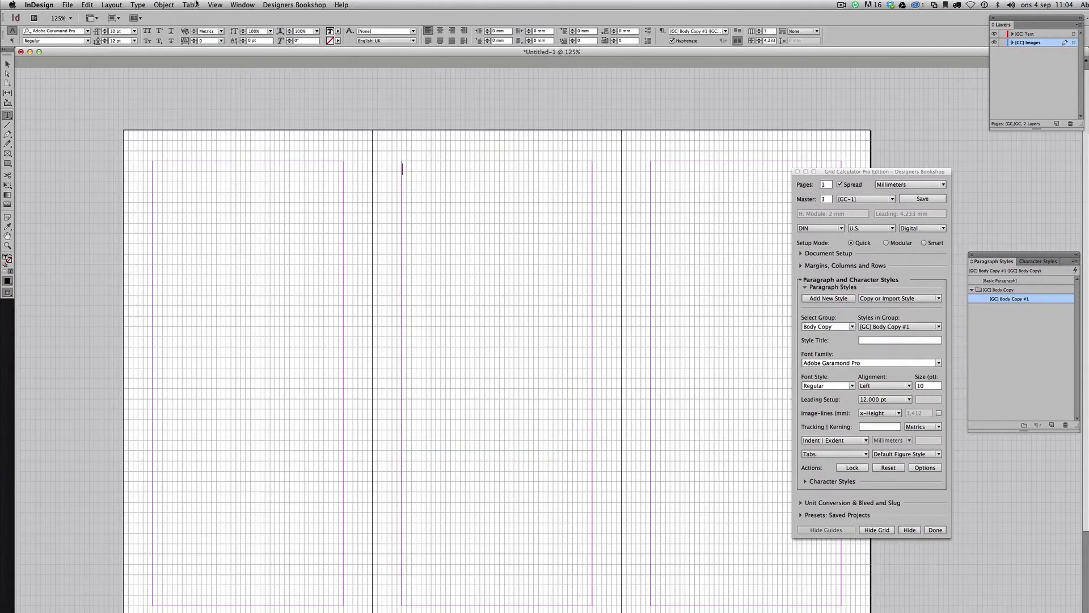
pyautogui.click(164, 5)
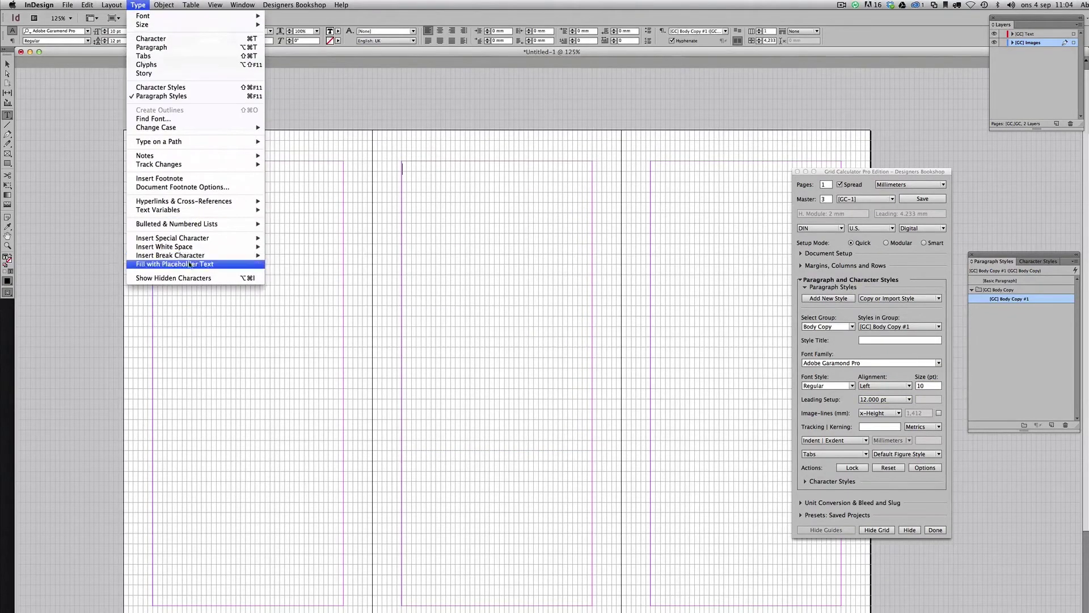
pyautogui.click(191, 264)
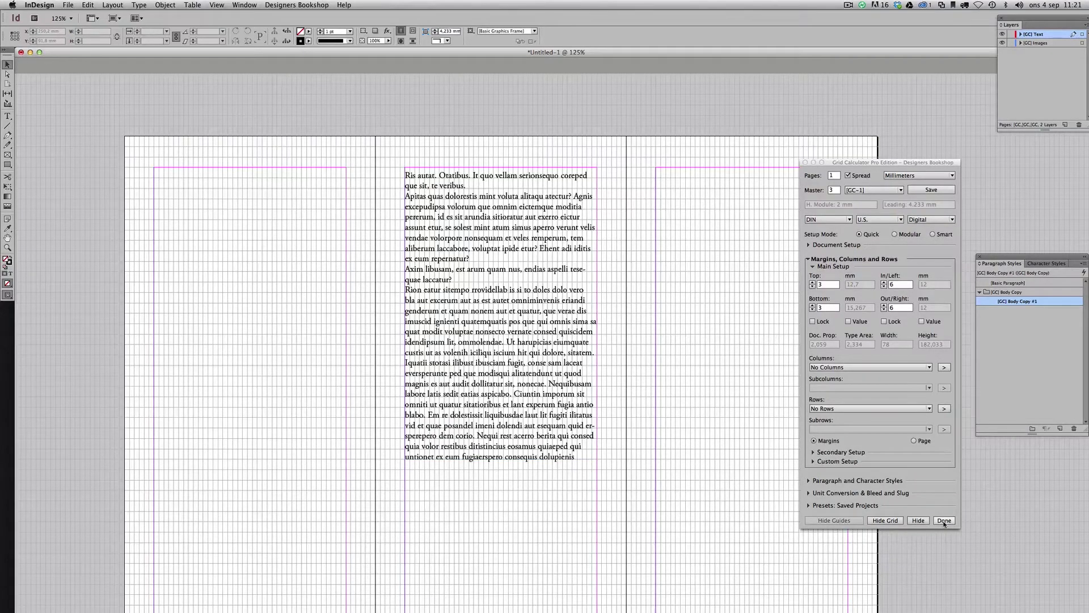
# - Click Done to close the Grid Calculator Pro panel
pyautogui.click(944, 520)
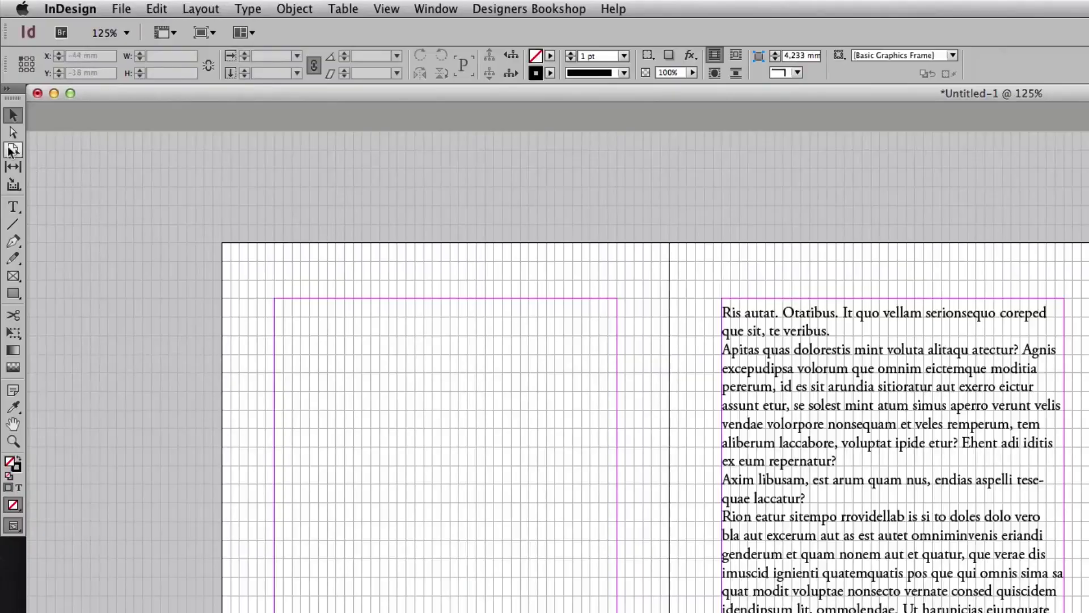
# - Resize the middle page from 102 mm to 100 mm wide with the Page tool
pyautogui.click(11, 150)
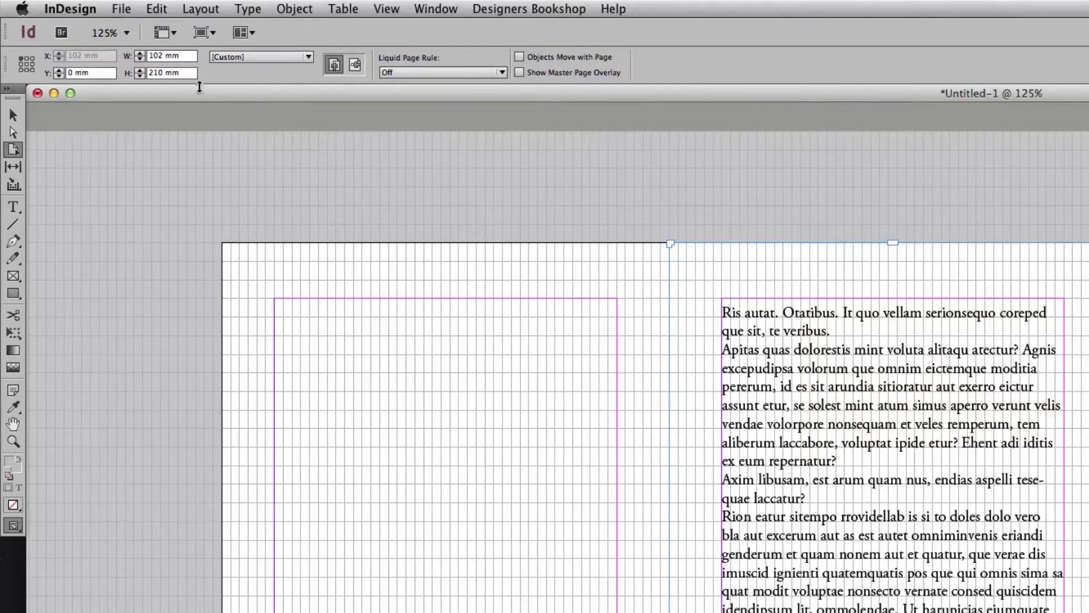
pyautogui.click(185, 60)
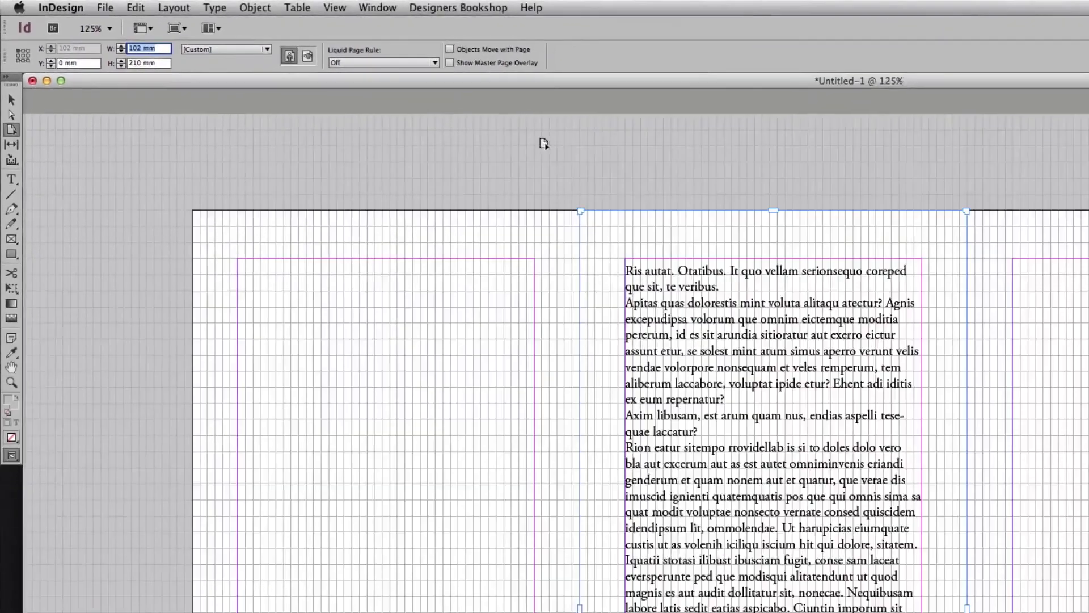
pyautogui.write('100')
pyautogui.press('Return')
pyautogui.click(11, 114)
pyautogui.press('z')
pyautogui.moveTo(636, 227); pyautogui.dragTo(887, 291)
pyautogui.press('v')
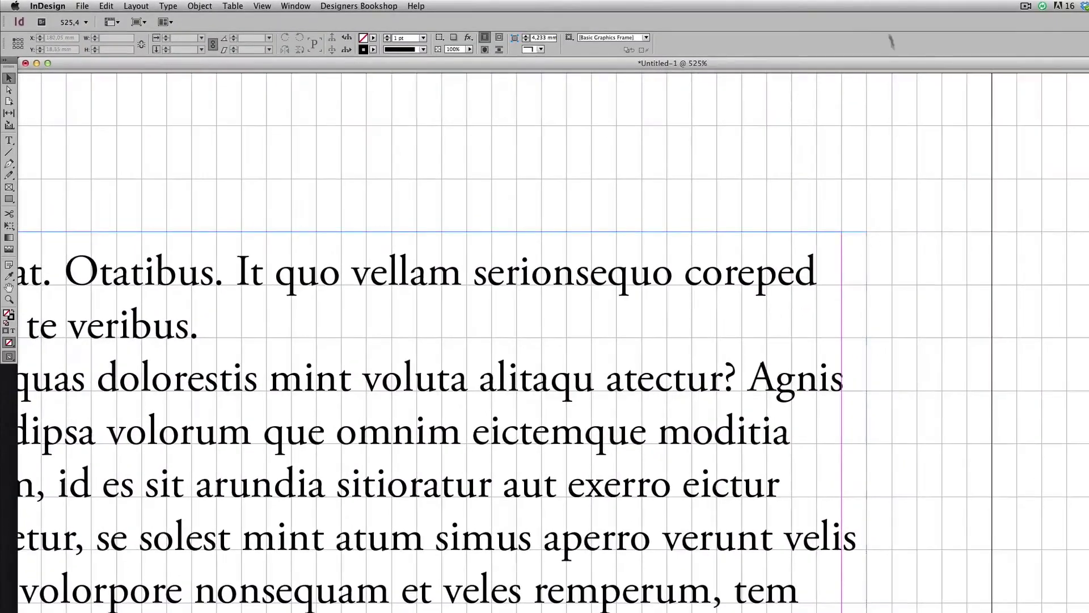
pyautogui.click(851, 141)
pyautogui.press('m')
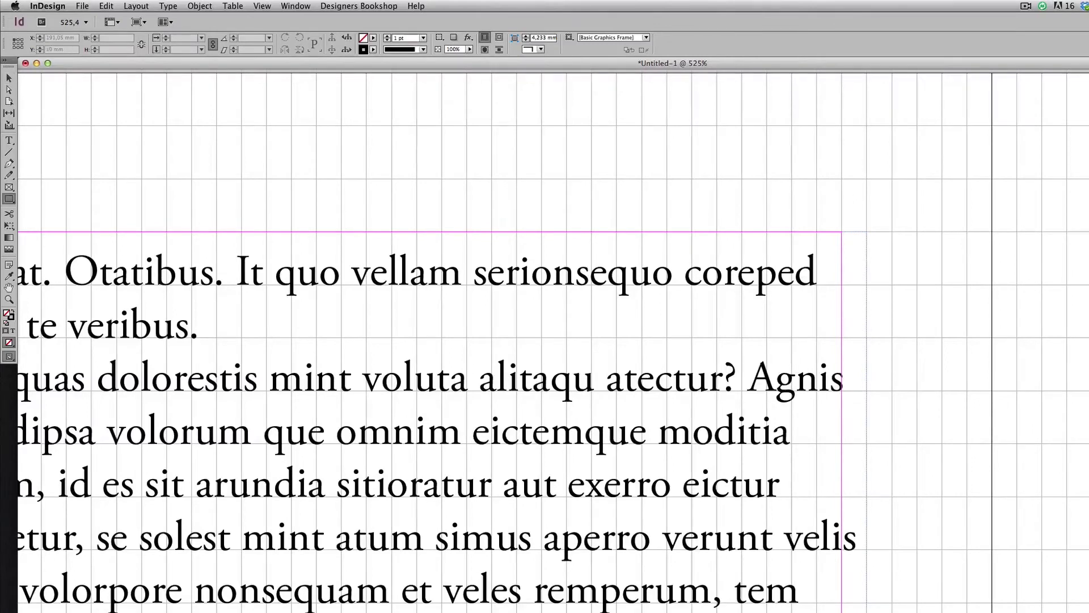
pyautogui.click(13, 311)
pyautogui.moveTo(842, 249); pyautogui.dragTo(992, 306)
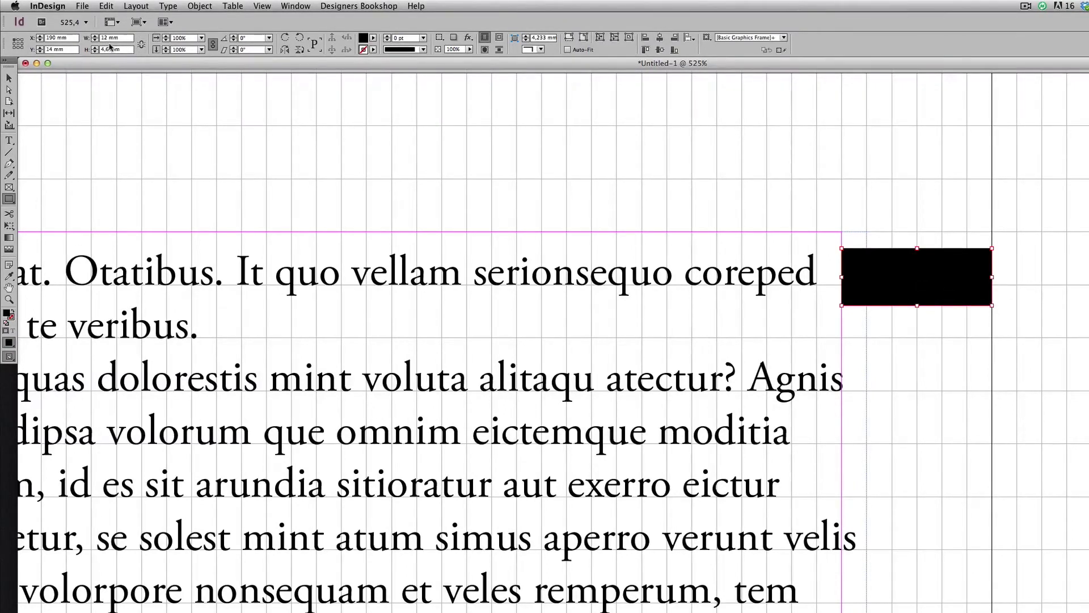
pyautogui.press('super+z')
pyautogui.press('super+1')
pyautogui.press('z')
pyautogui.moveTo(517, 196); pyautogui.dragTo(580, 245)
pyautogui.press('m')
pyautogui.moveTo(392, 239); pyautogui.dragTo(621, 312)
pyautogui.press('Delete')
pyautogui.press('super+1')
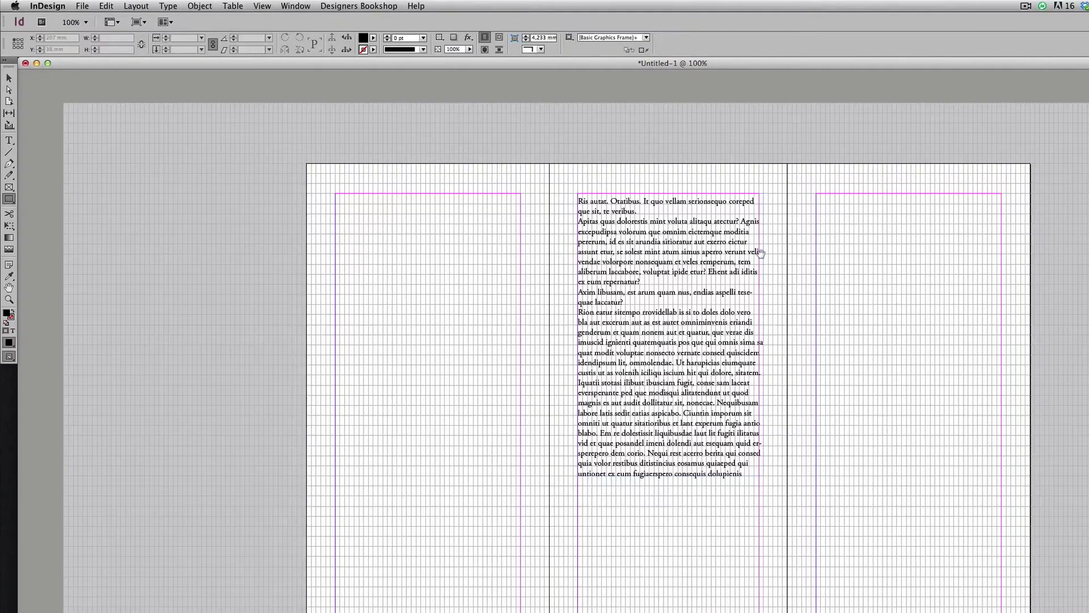
# - Set the right-hand page's width to 94 mm with the Page tool
pyautogui.press('z')
pyautogui.click(749, 254)
pyautogui.click(717, 265)
pyautogui.press('v')
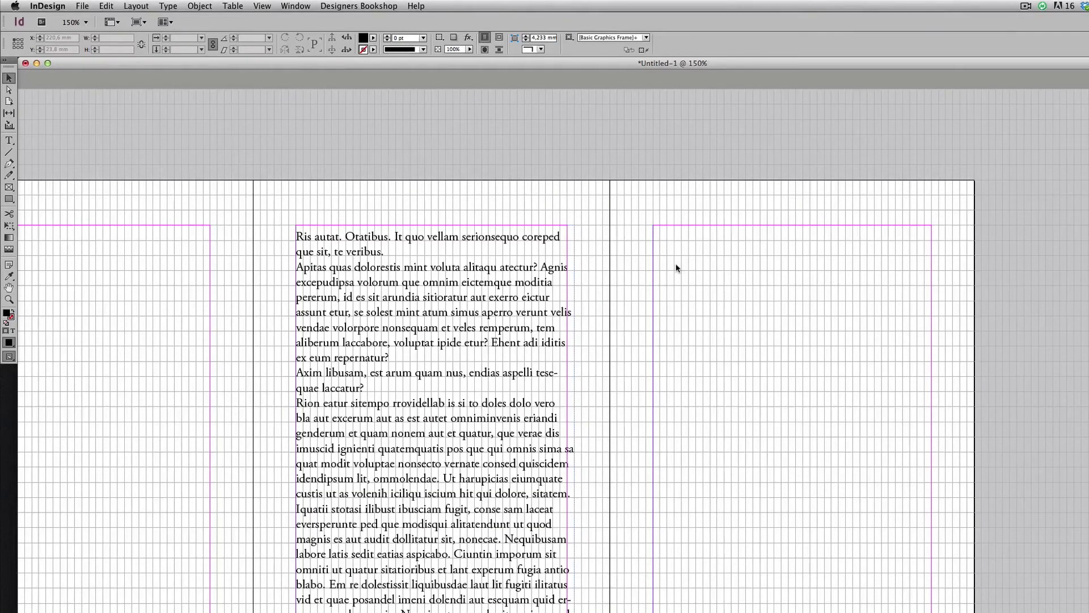
pyautogui.click(7, 100)
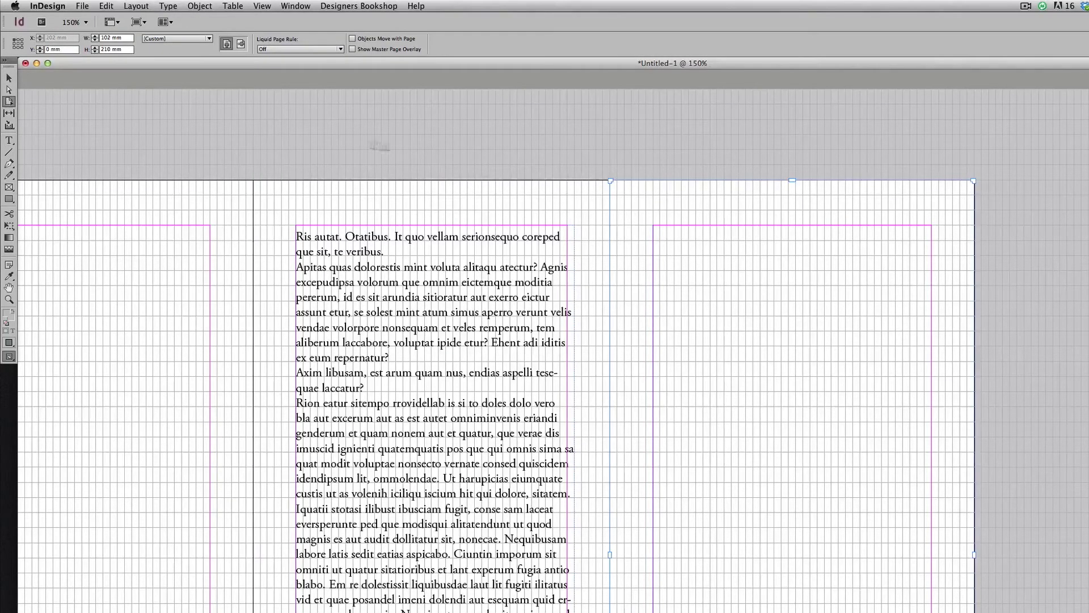
pyautogui.click(125, 37)
pyautogui.write('94')
pyautogui.press('Return')
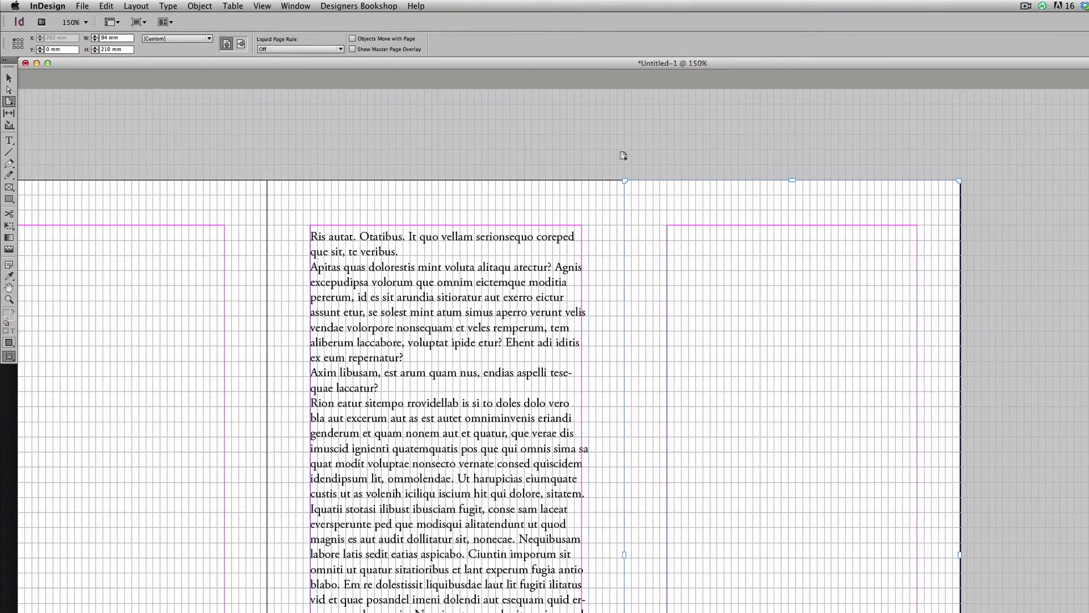
pyautogui.click(8, 79)
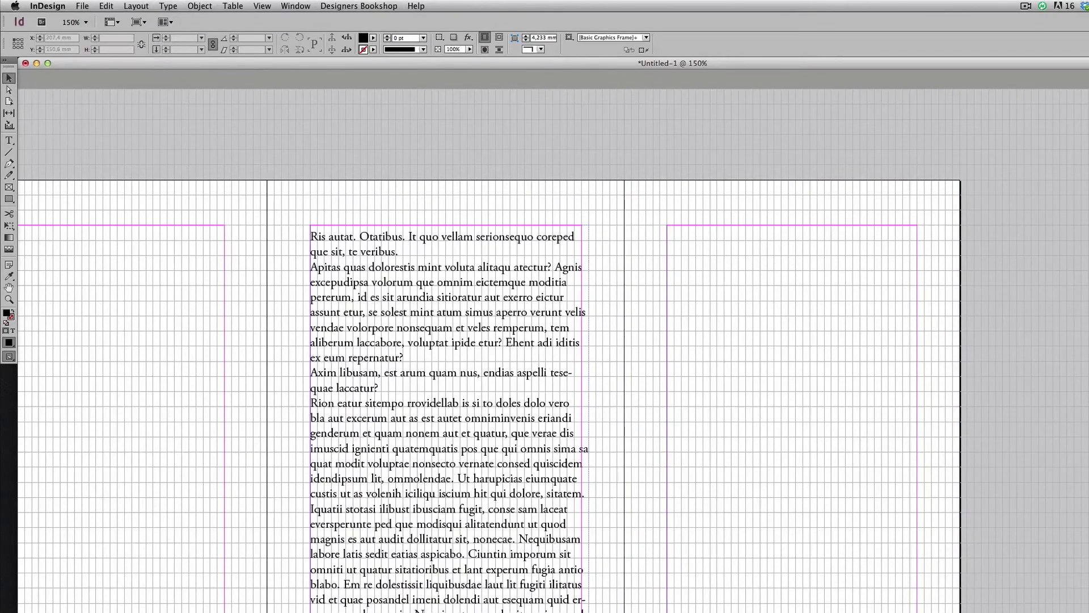
# - Compute 100/2 and 94/2 in Kalkylator, then clear and quit it
pyautogui.press('super+Tab')
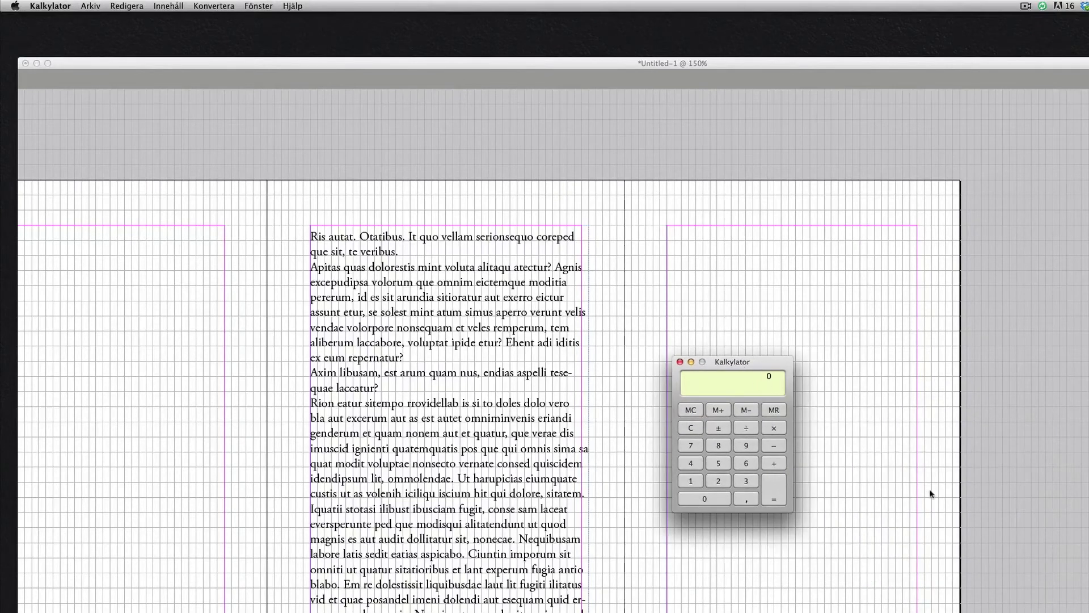
pyautogui.write('100')
pyautogui.write('2')
pyautogui.press('Return')
pyautogui.press('Escape')
pyautogui.write('94/2')
pyautogui.press('Return')
pyautogui.press('Escape')
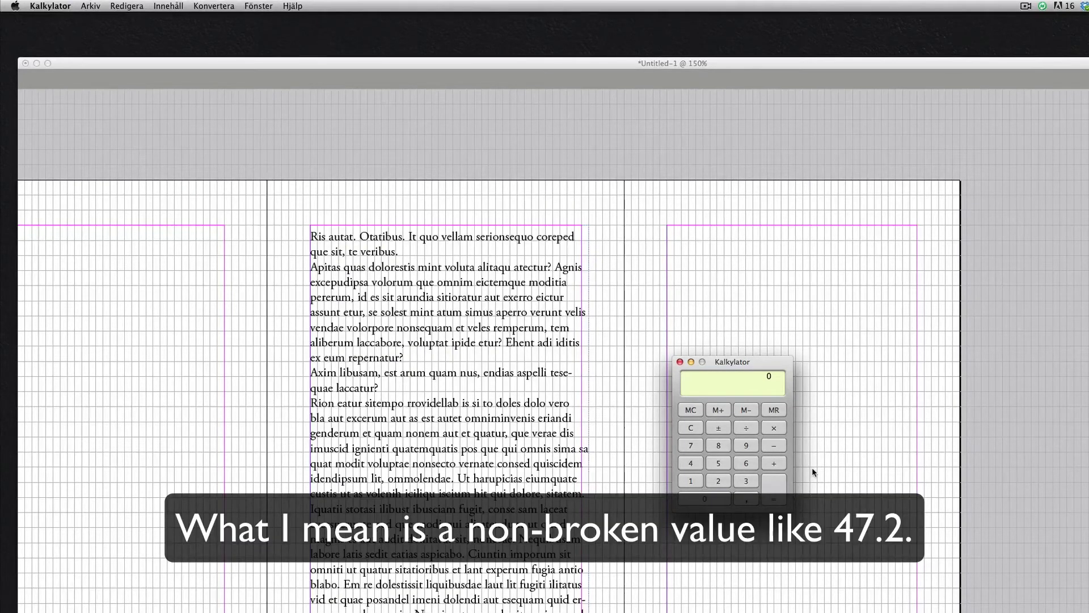
pyautogui.press('super+q')
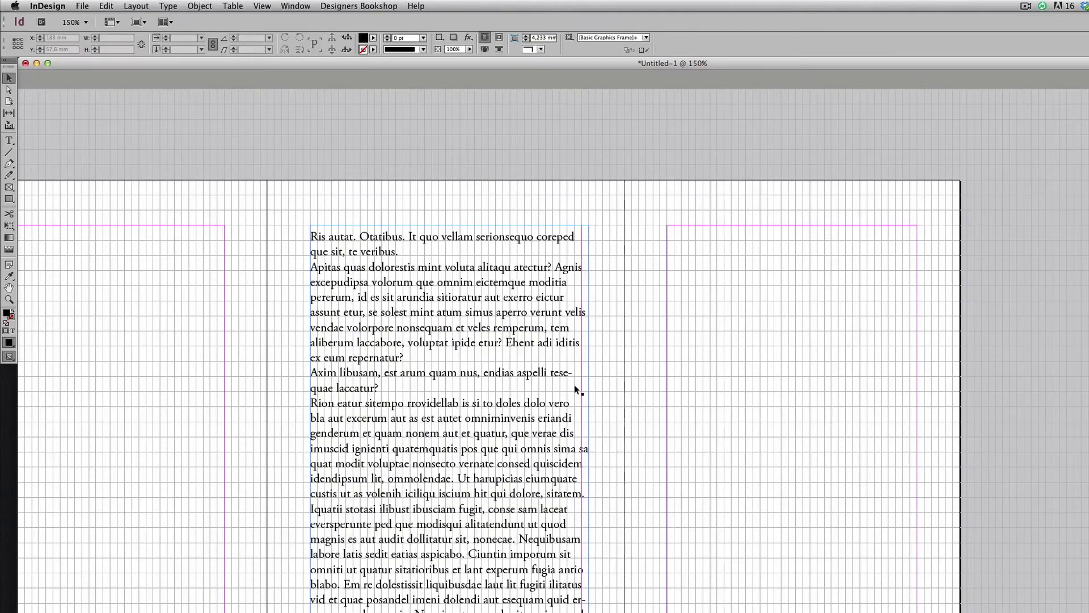
pyautogui.press('super+minus')
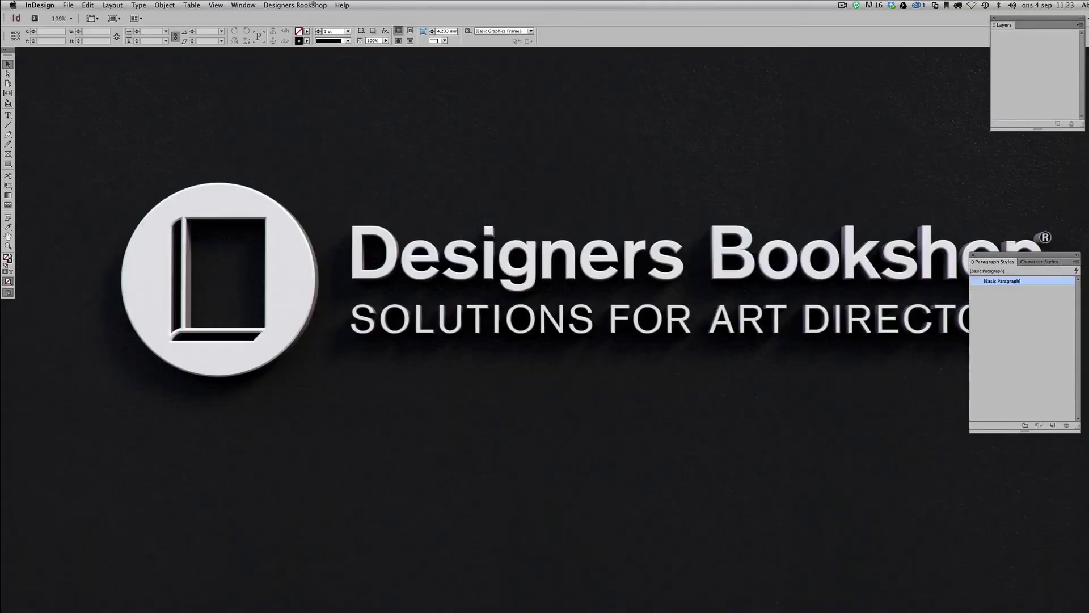
# - Launch the Grid Calculator Pro plug-in and set the page size to 102 × 210 mm
pyautogui.click(295, 5)
pyautogui.moveTo(352, 16)
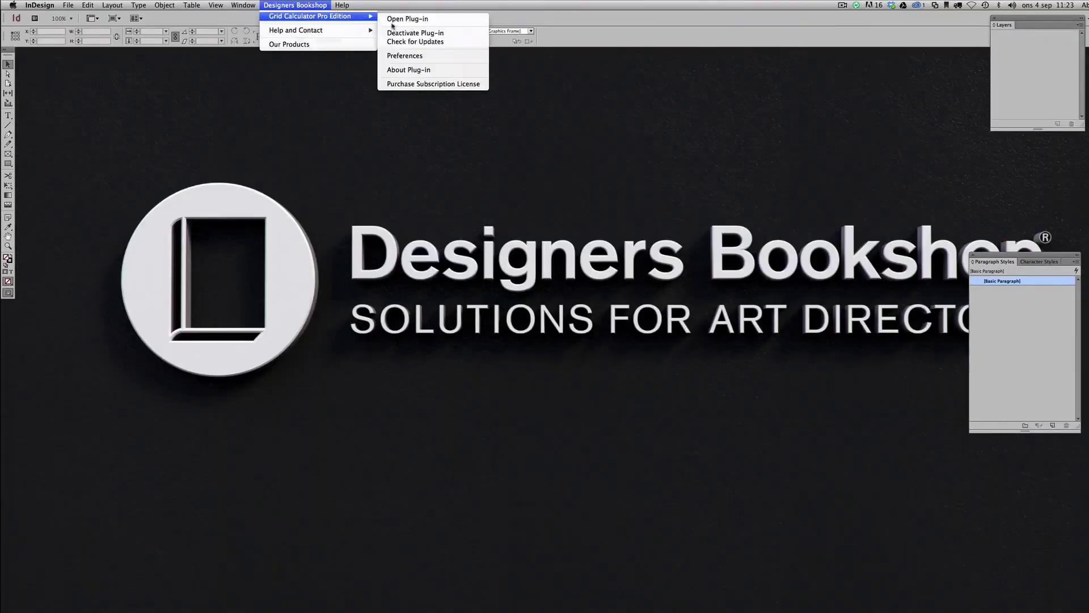
pyautogui.click(401, 20)
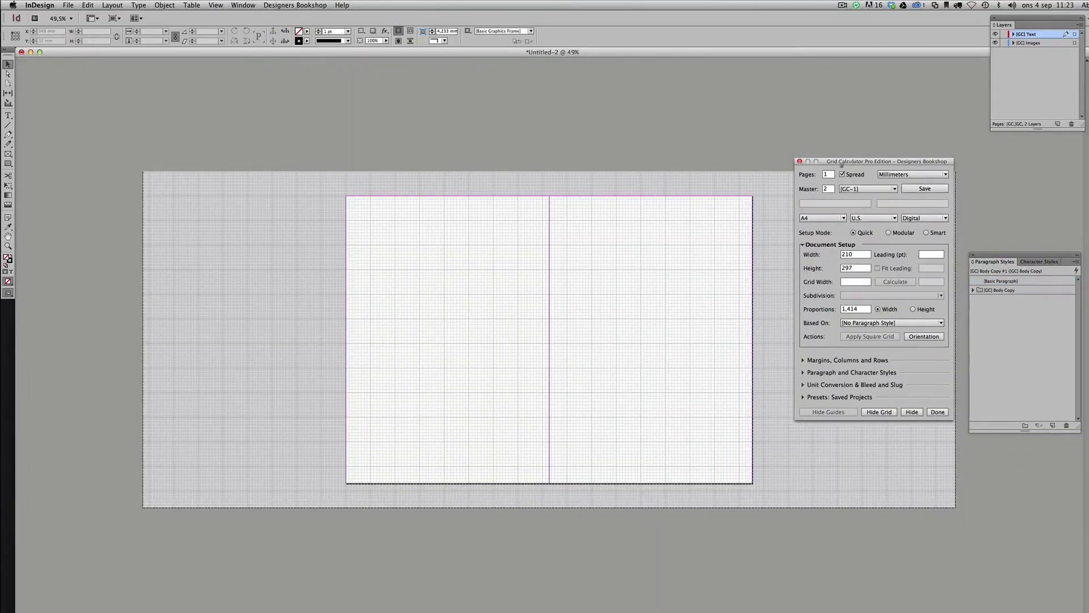
pyautogui.moveTo(840, 164); pyautogui.dragTo(786, 196)
pyautogui.press('super+1')
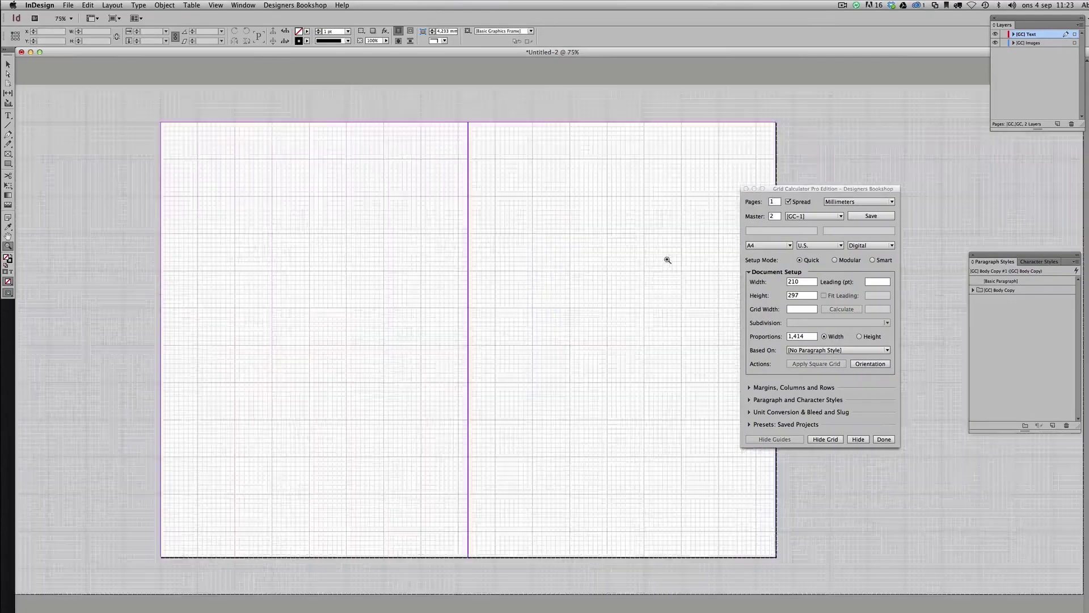
pyautogui.click(804, 283)
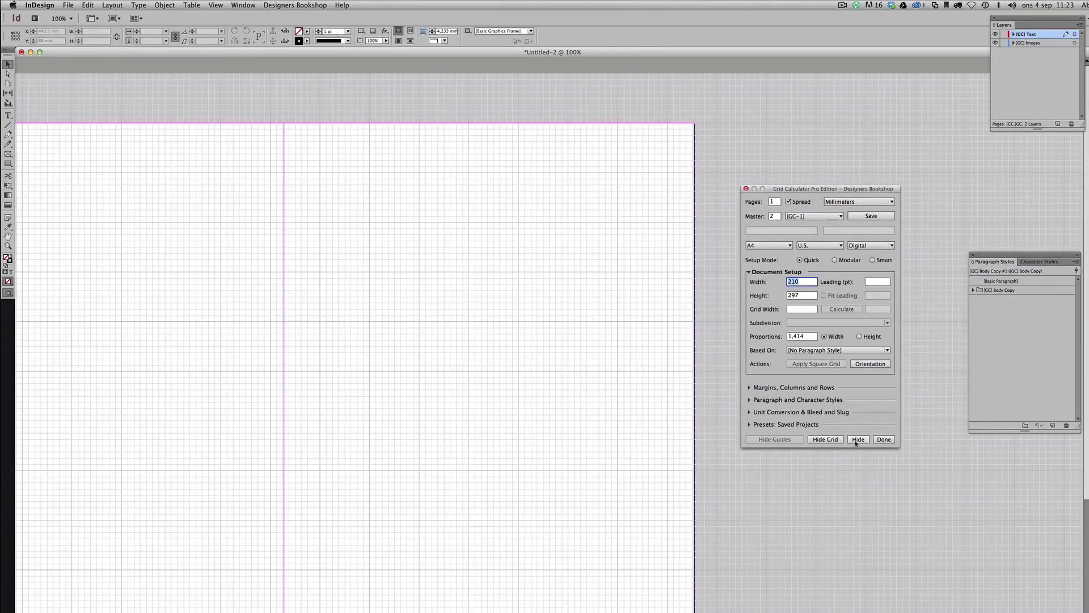
pyautogui.write('102')
pyautogui.press('Tab')
pyautogui.write('210')
pyautogui.press('Tab')
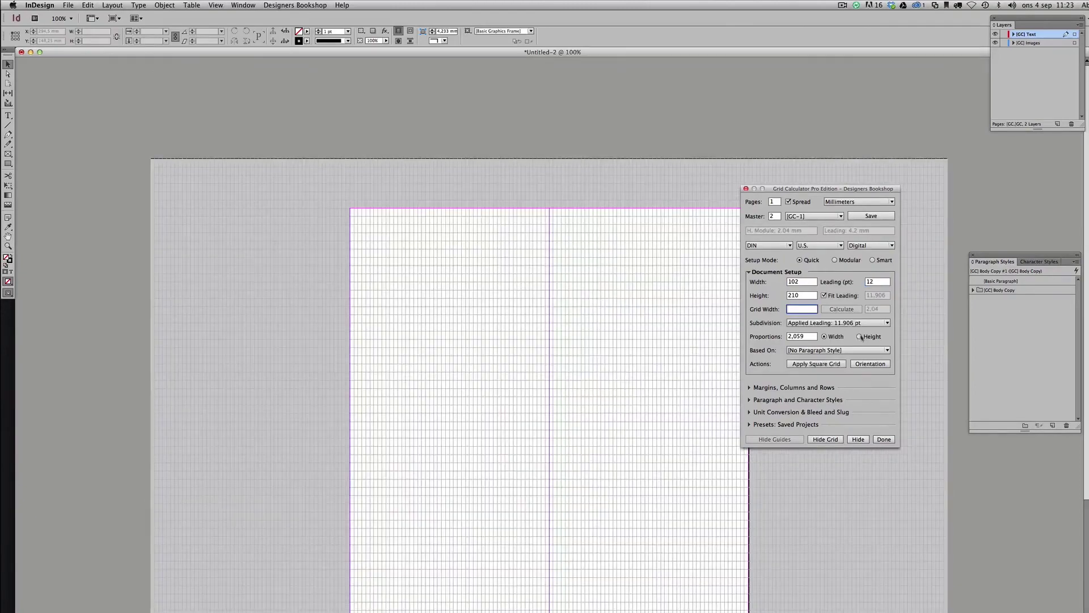
# - Turn off Fit Leading and set the master to three pages per spread
pyautogui.click(834, 297)
pyautogui.press('z')
pyautogui.click(564, 329)
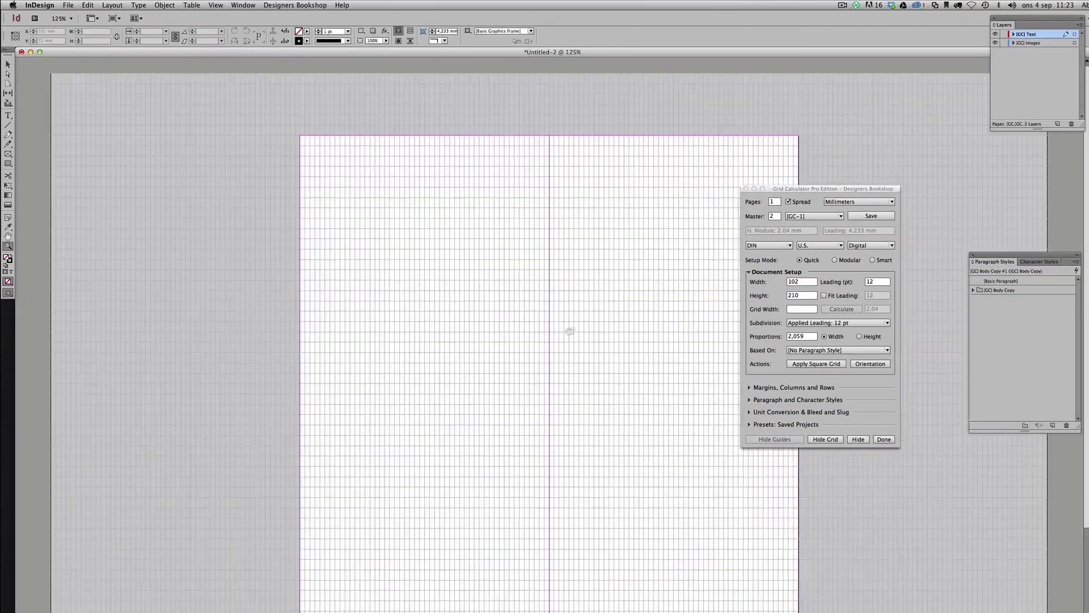
pyautogui.moveTo(564, 328); pyautogui.dragTo(555, 279)
pyautogui.doubleClick(774, 216)
pyautogui.write('3')
pyautogui.press('Tab')
# - Accept the master page change and widen the pages to 105 mm
pyautogui.click(673, 344)
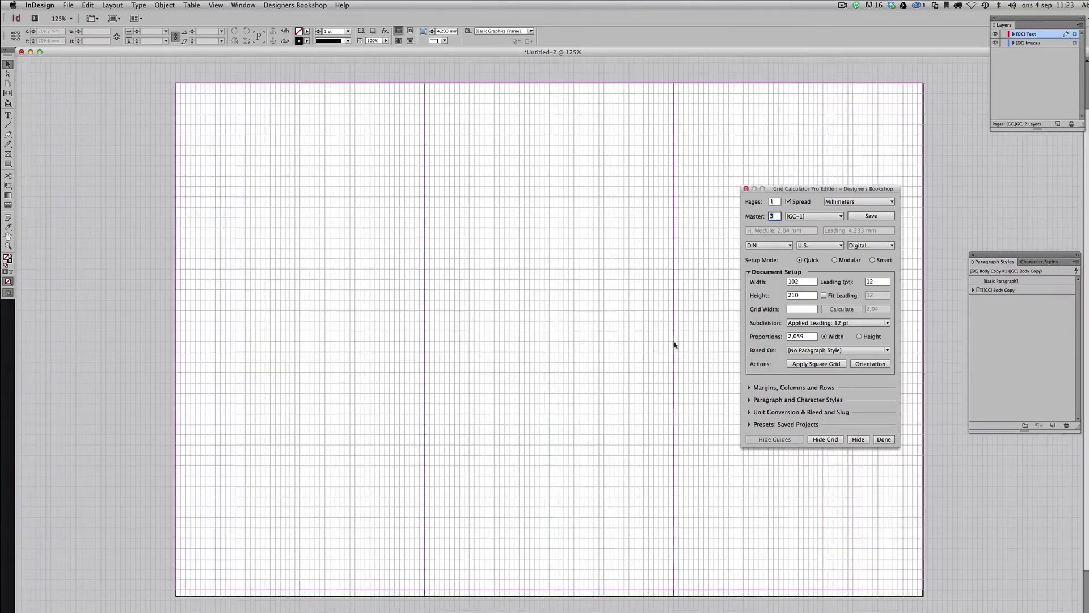
pyautogui.moveTo(793, 191); pyautogui.dragTo(843, 184)
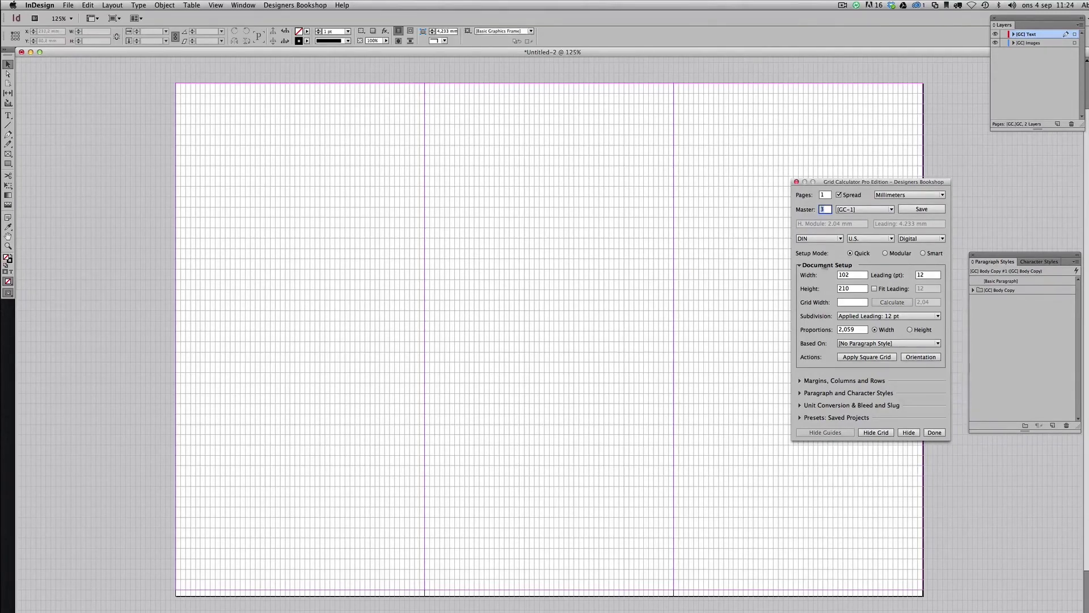
pyautogui.doubleClick(855, 275)
pyautogui.write('10')
pyautogui.press('Return')
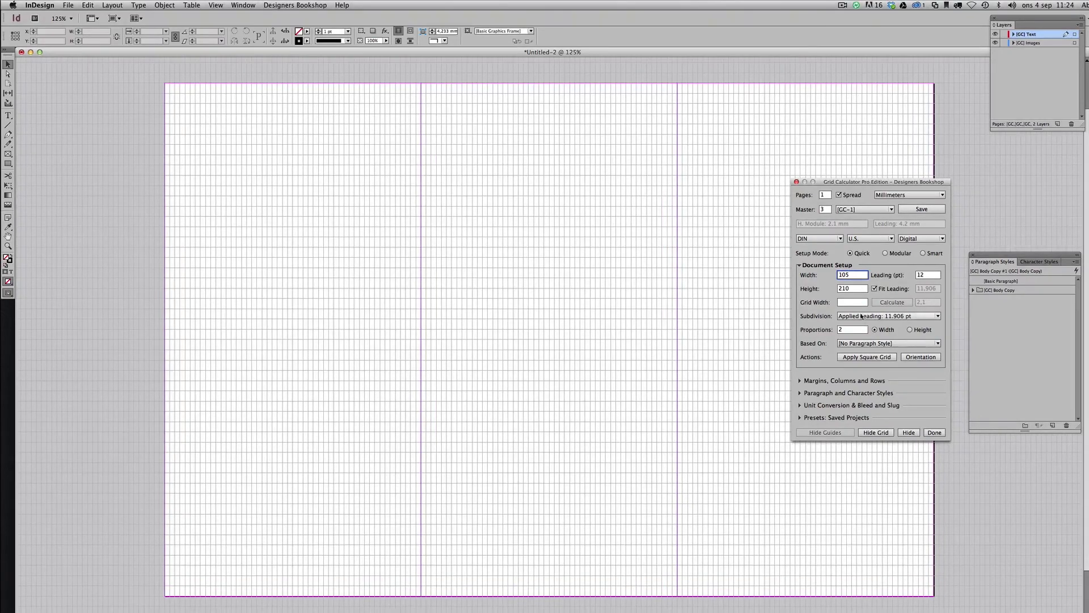
# - Calculate the grid to a 2 mm grid width, giving a 1.981 mm module
pyautogui.click(851, 302)
pyautogui.write('2')
pyautogui.press('Tab')
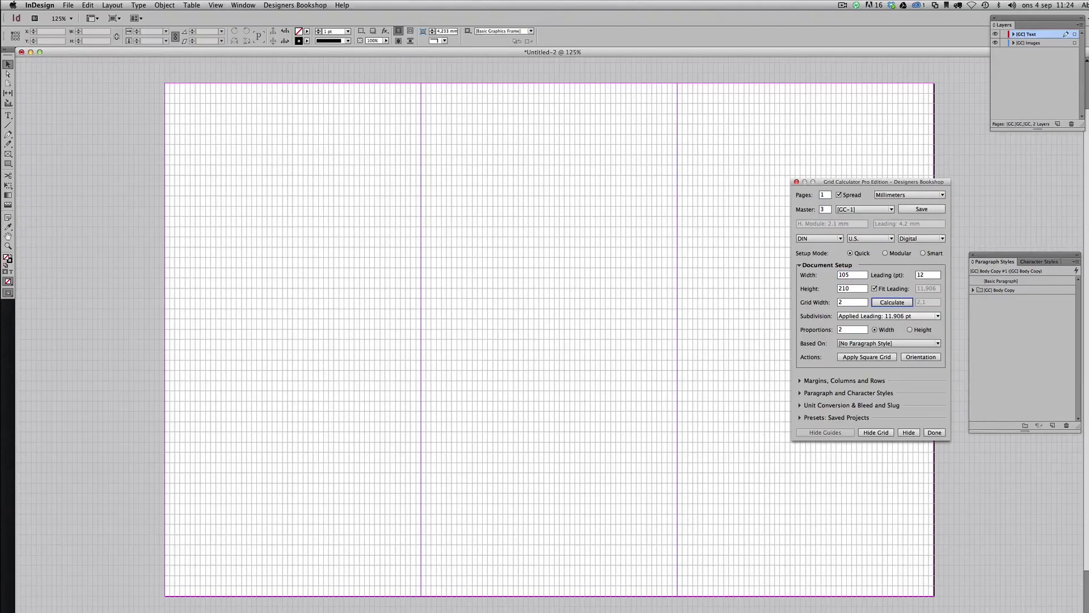
pyautogui.click(891, 304)
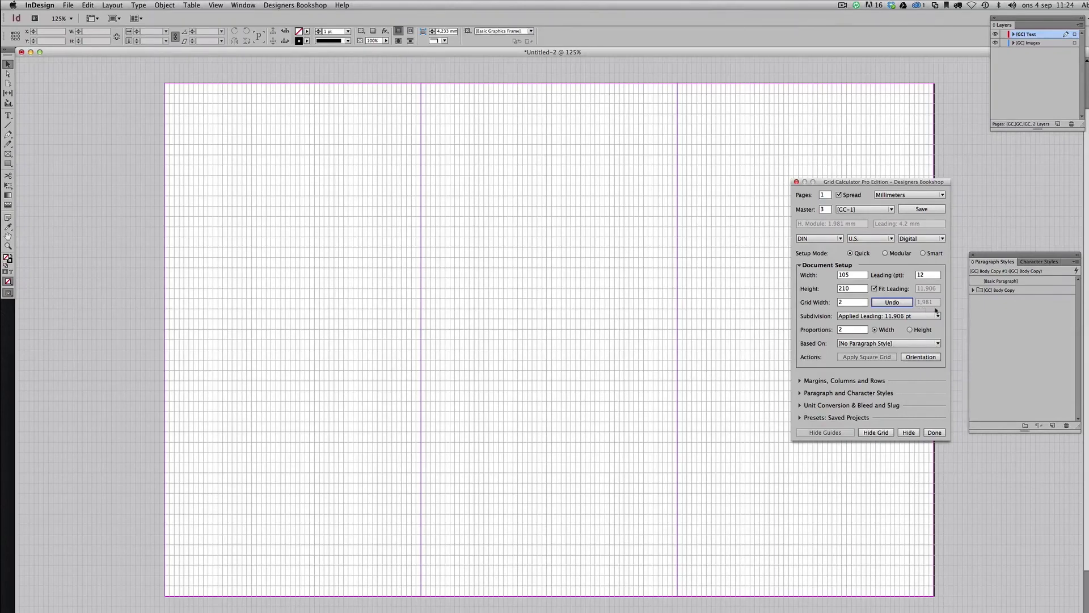
# - Set fixed 12 mm inside and outside margins under Margins, Columns and Rows
pyautogui.click(830, 379)
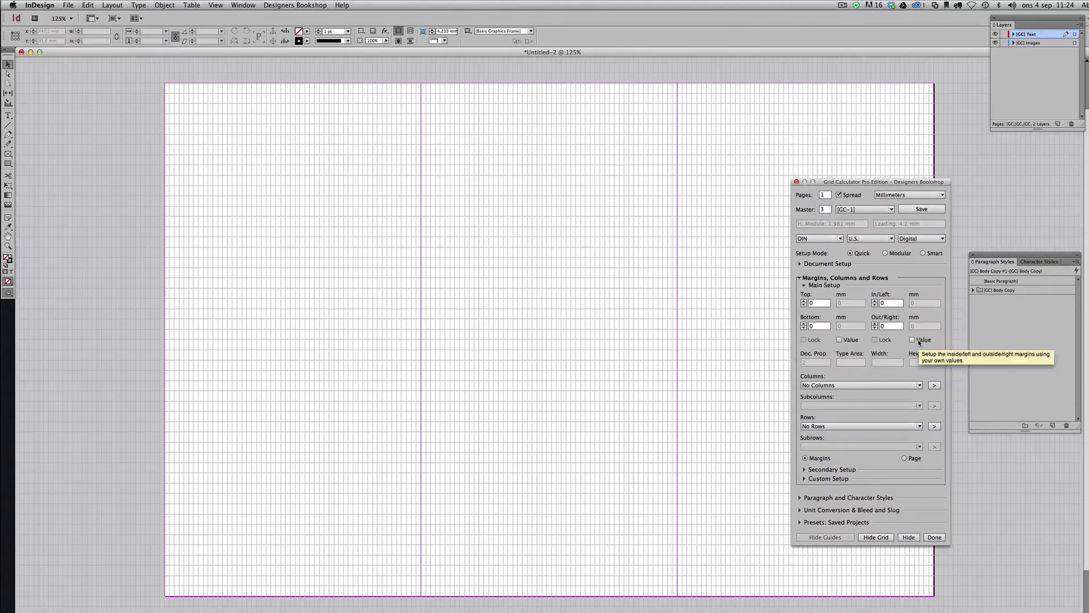
pyautogui.click(913, 339)
pyautogui.click(921, 304)
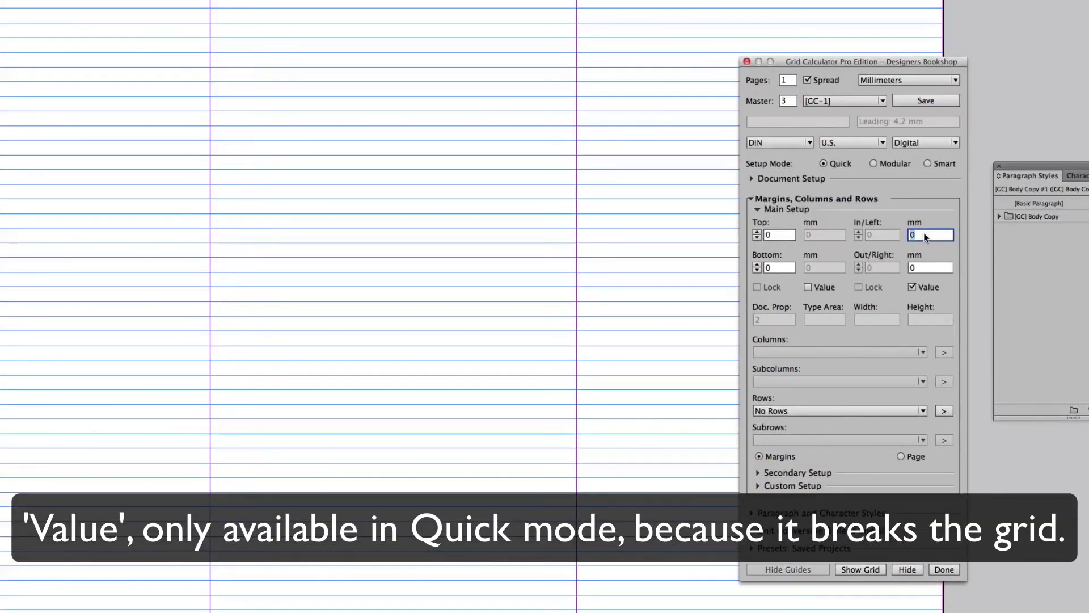
pyautogui.write('12')
pyautogui.press('Tab')
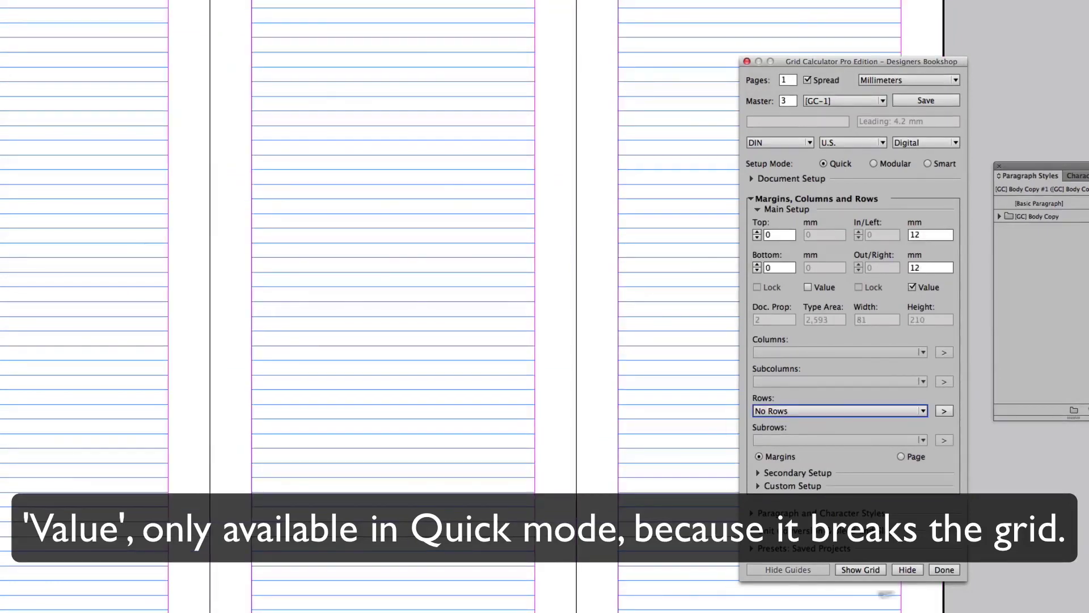